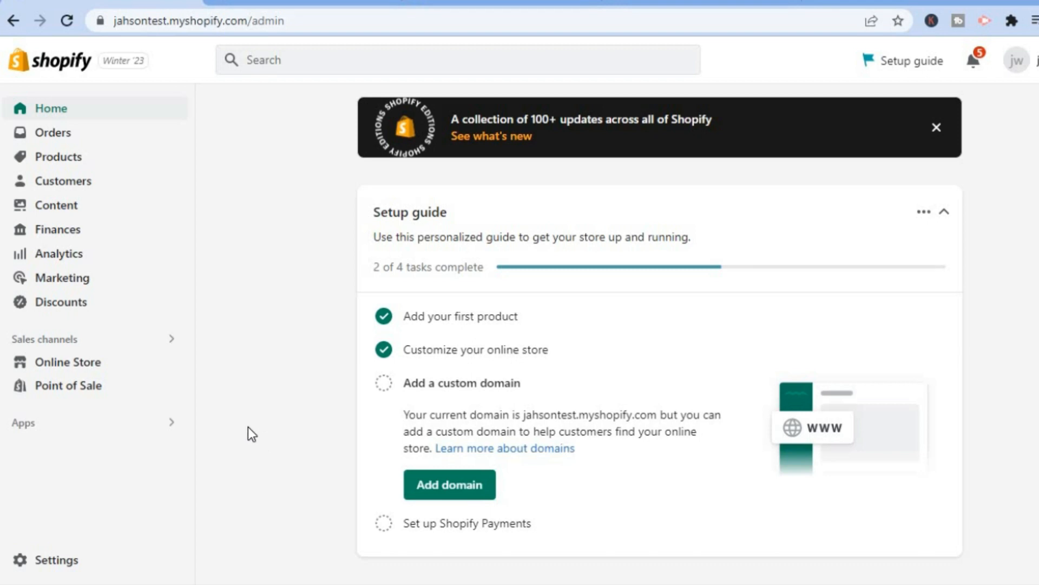
# - Search the Shopify App Store for "buy button" from the store admin's app finder
pyautogui.click(99, 427)
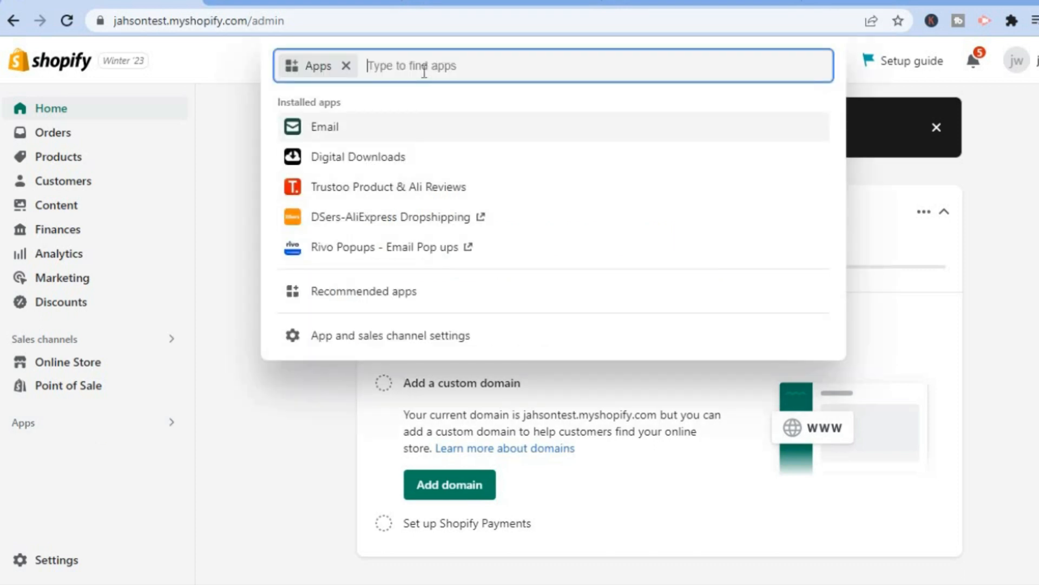
pyautogui.write('buy')
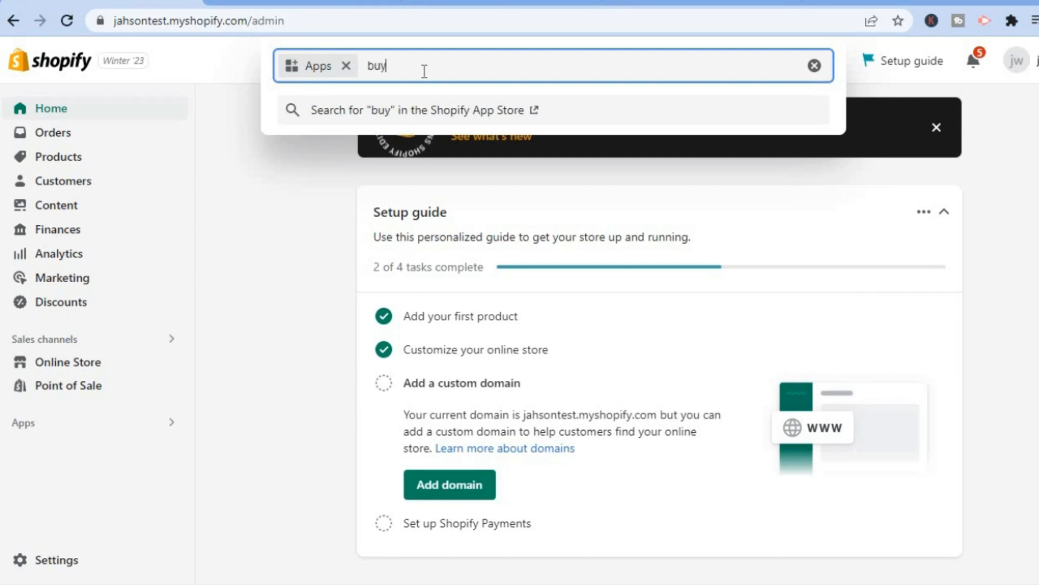
pyautogui.write(' button')
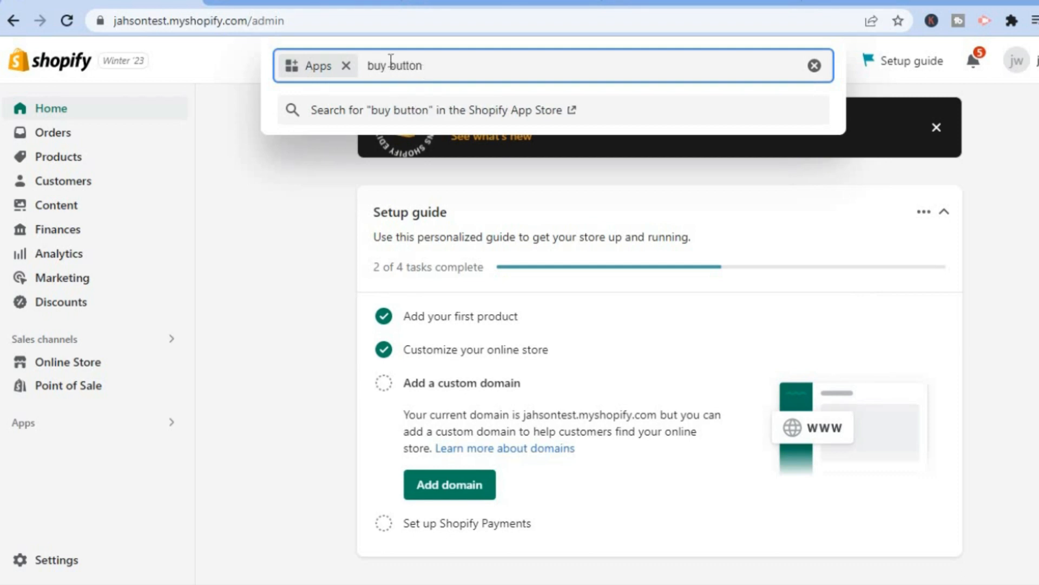
pyautogui.click(293, 1)
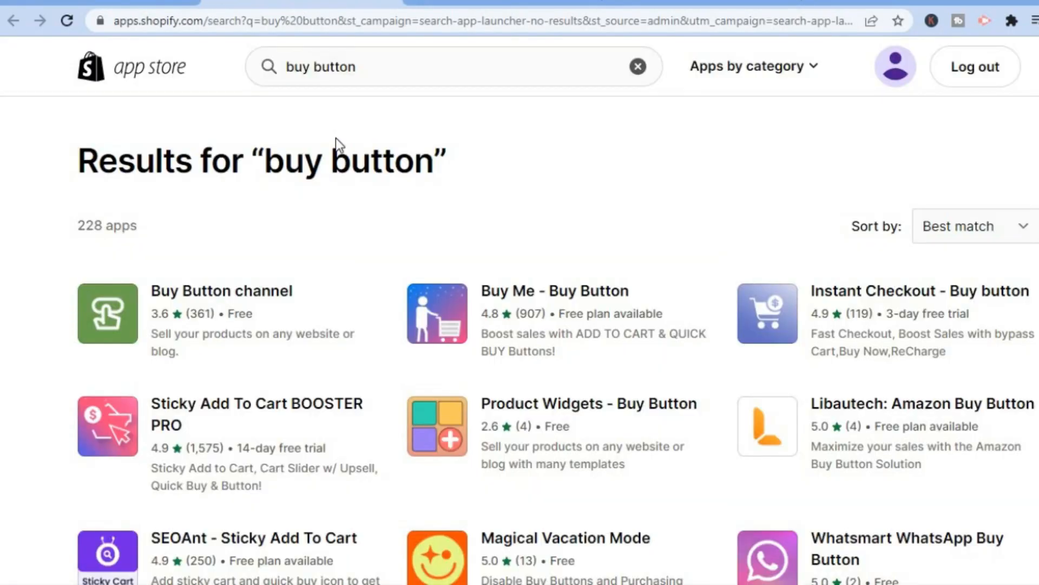
# - Add the free Buy Button channel app by Shopify to the store as a sales channel
pyautogui.click(229, 287)
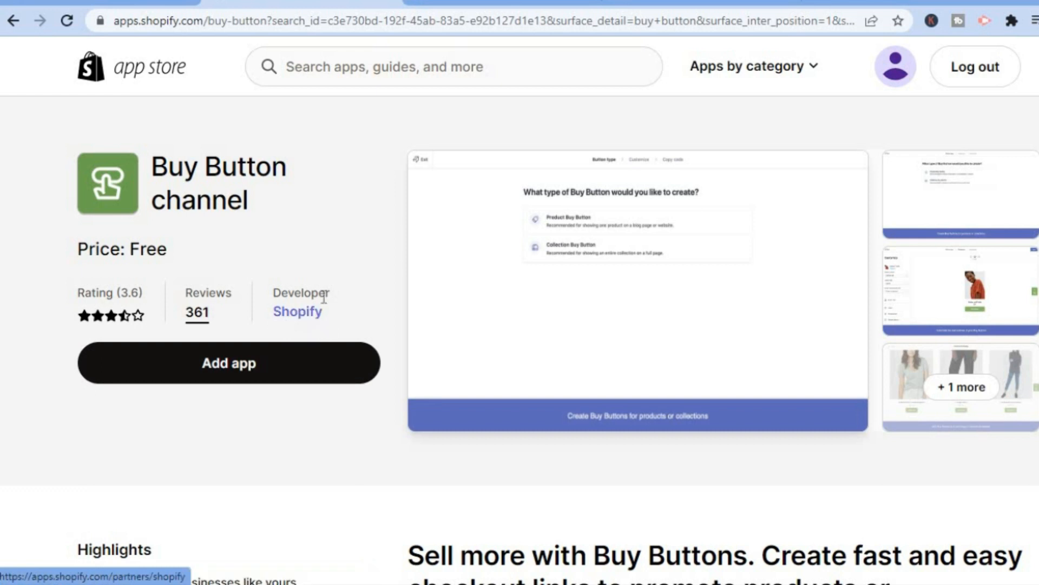
pyautogui.click(263, 366)
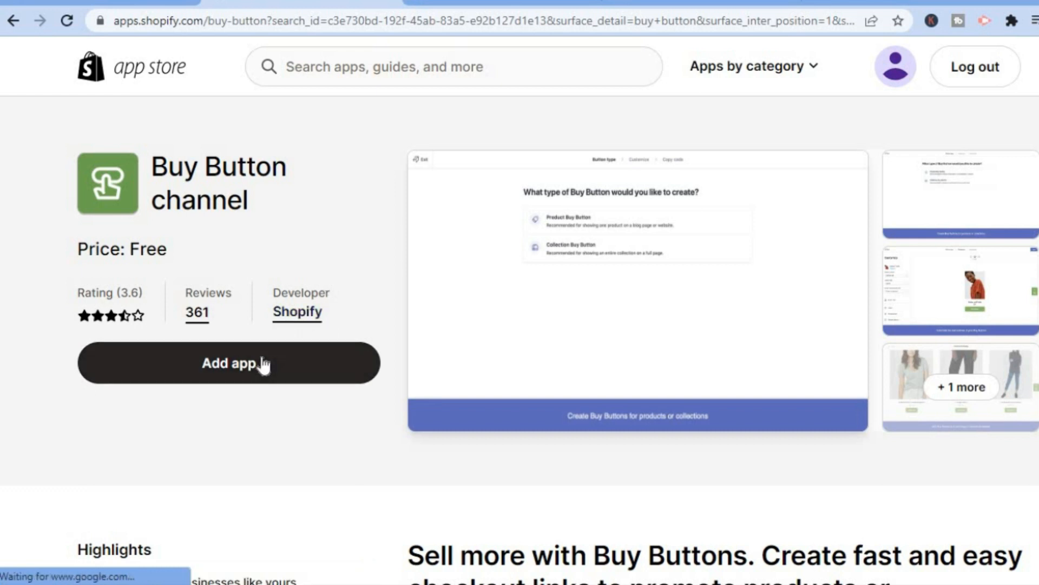
pyautogui.click(264, 365)
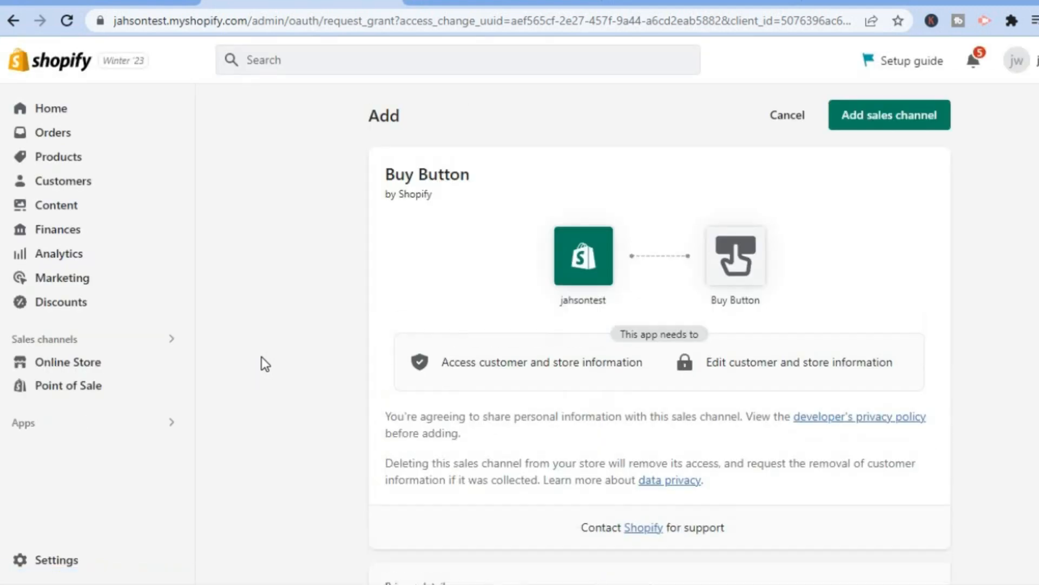
pyautogui.click(866, 120)
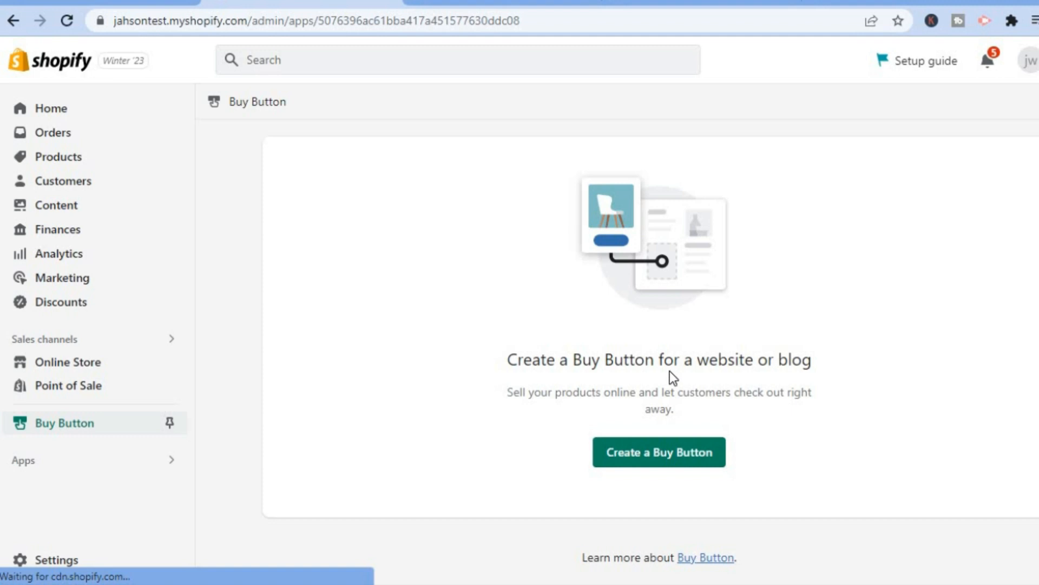
# - Create a Product Buy Button for the Sensor Headlamp COB LED product
pyautogui.click(661, 453)
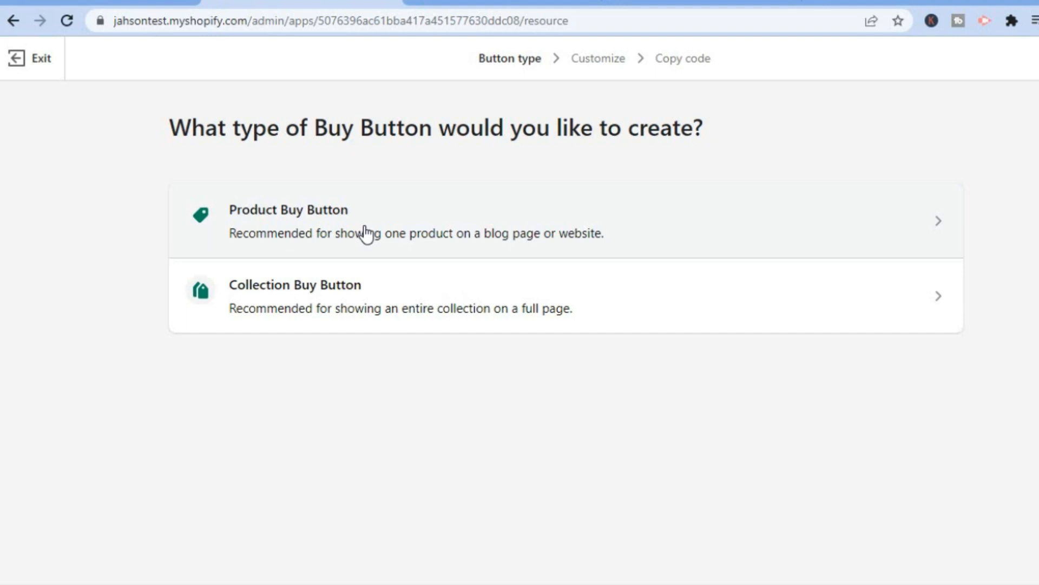
pyautogui.click(365, 233)
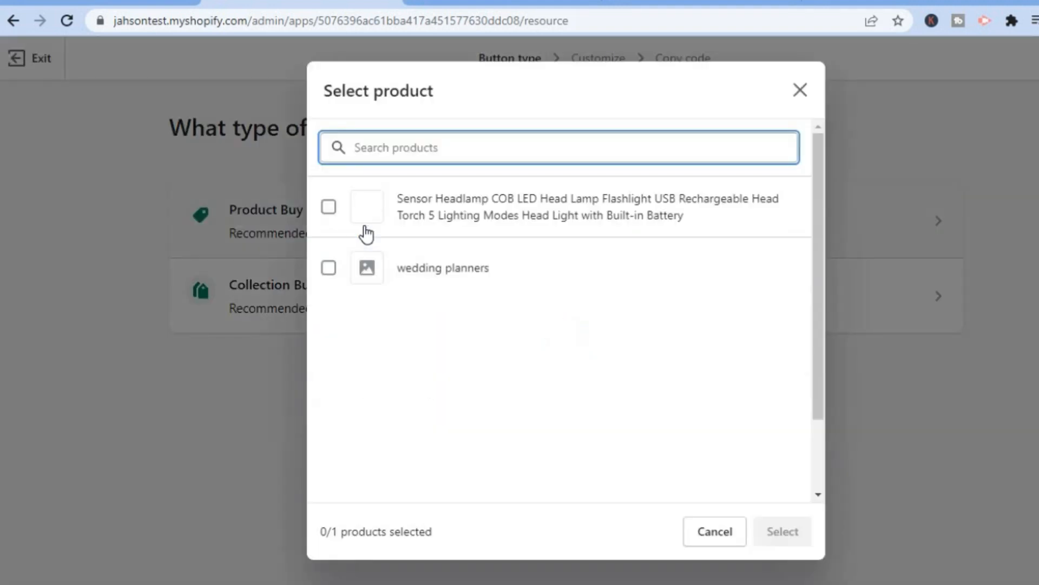
pyautogui.click(423, 214)
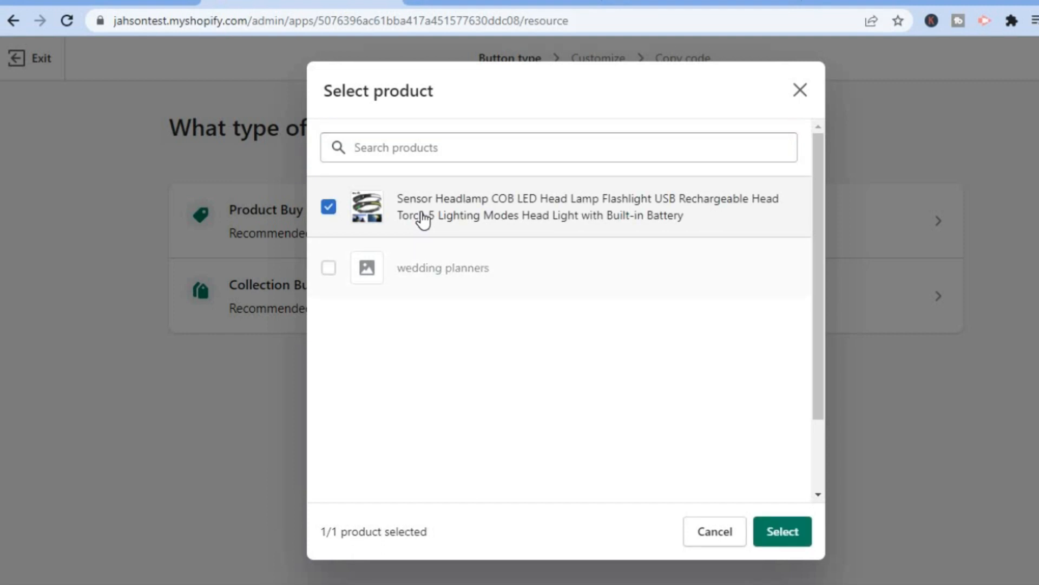
pyautogui.click(783, 532)
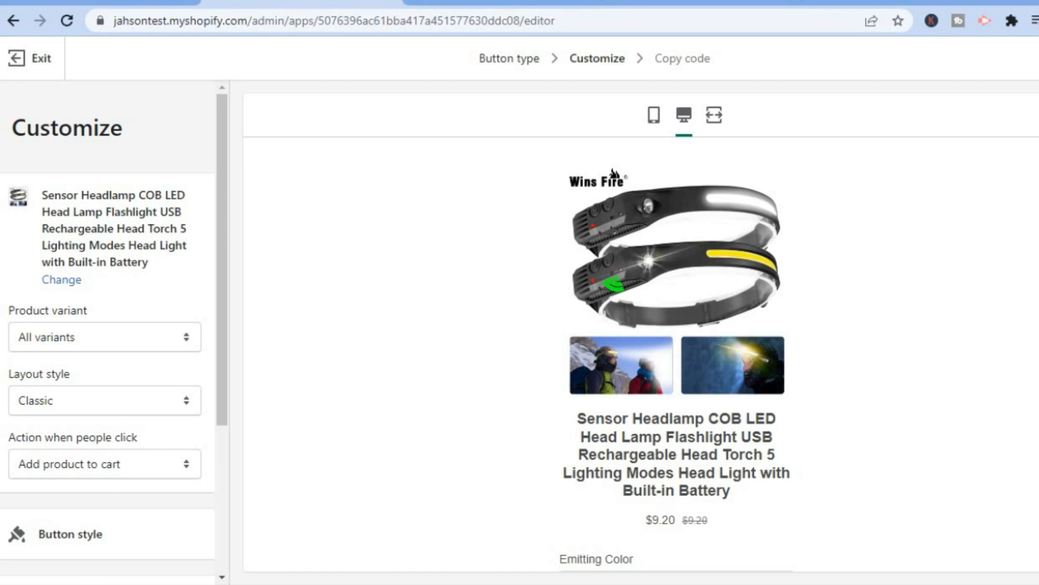
# - Examine the headlamp's Buy Button preview from the product images down to the purchase button
pyautogui.scroll(-4, 677, 354)
pyautogui.scroll(4, 677, 354)
pyautogui.scroll(-4, 676, 354)
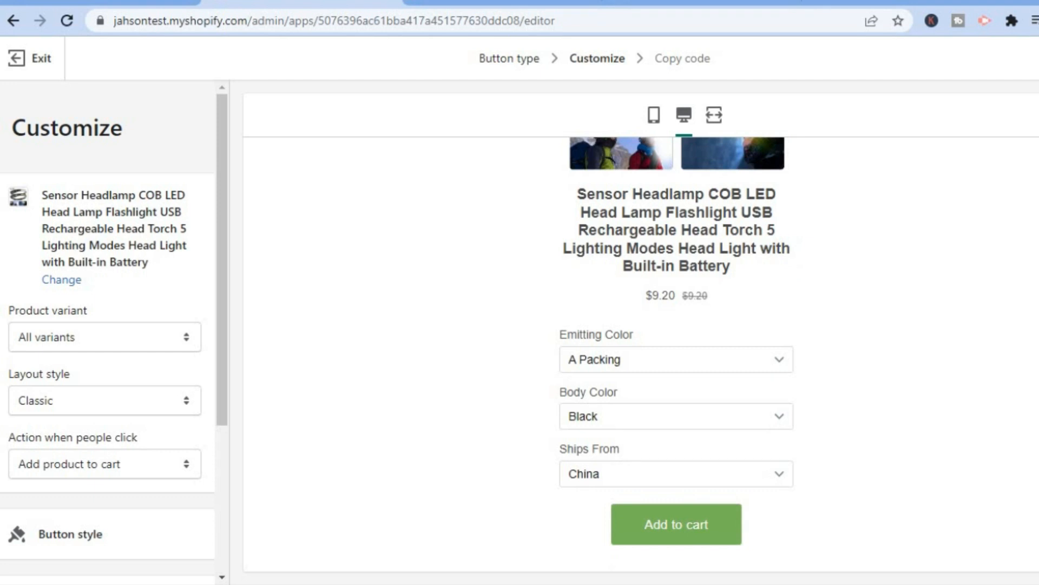
pyautogui.scroll(4, 677, 354)
pyautogui.scroll(-4, 677, 354)
pyautogui.scroll(4, 677, 354)
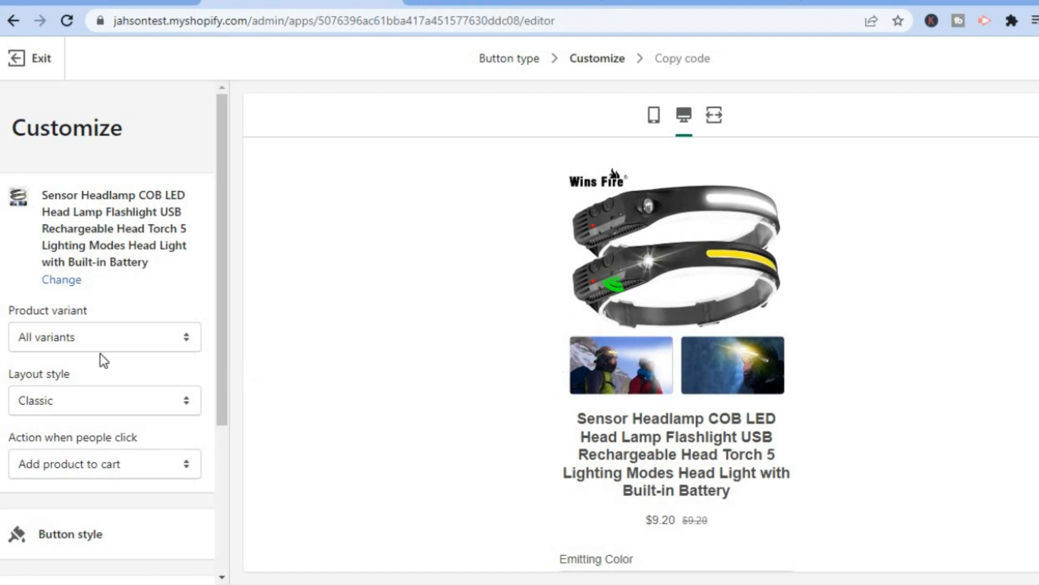
# - Try the A Packing / Black / China product variant and return the selection to All variants
pyautogui.click(90, 340)
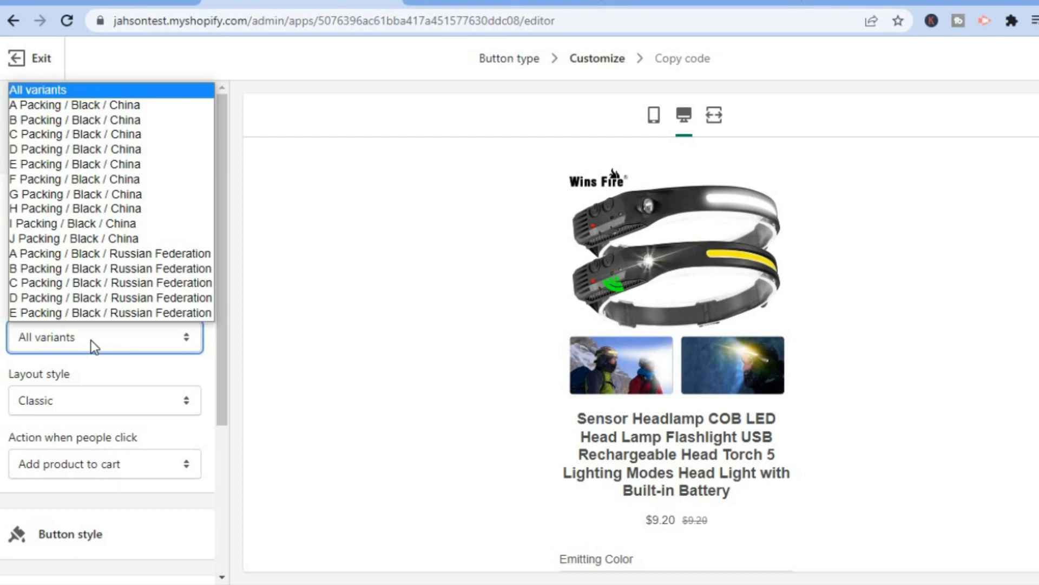
pyautogui.click(132, 104)
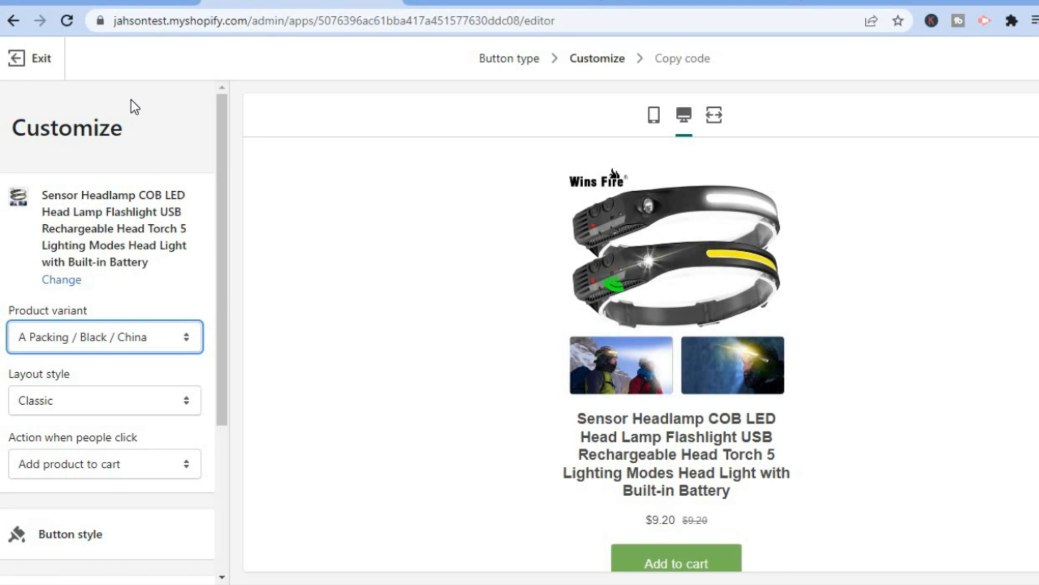
pyautogui.click(113, 332)
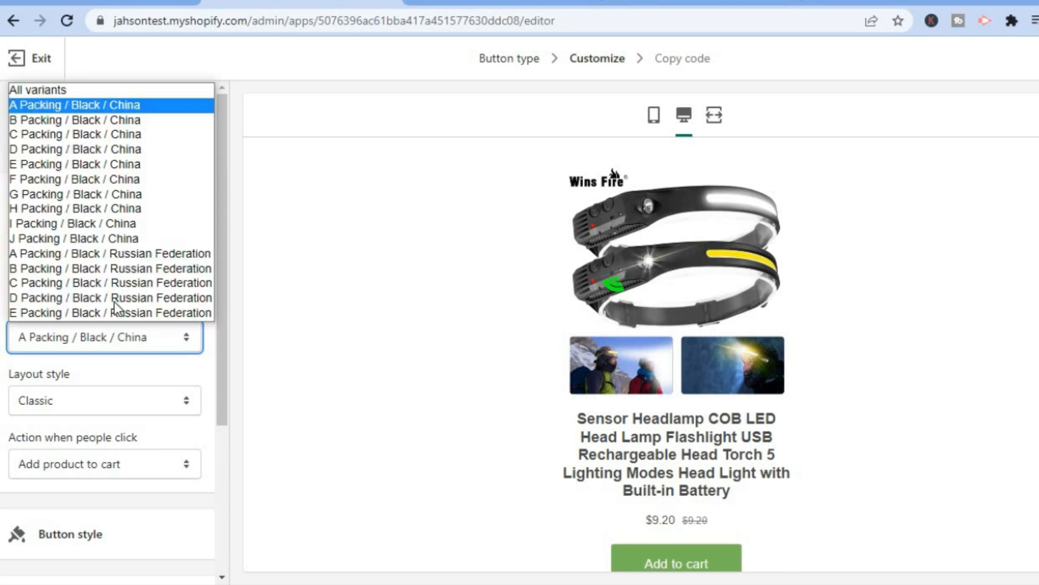
pyautogui.click(124, 92)
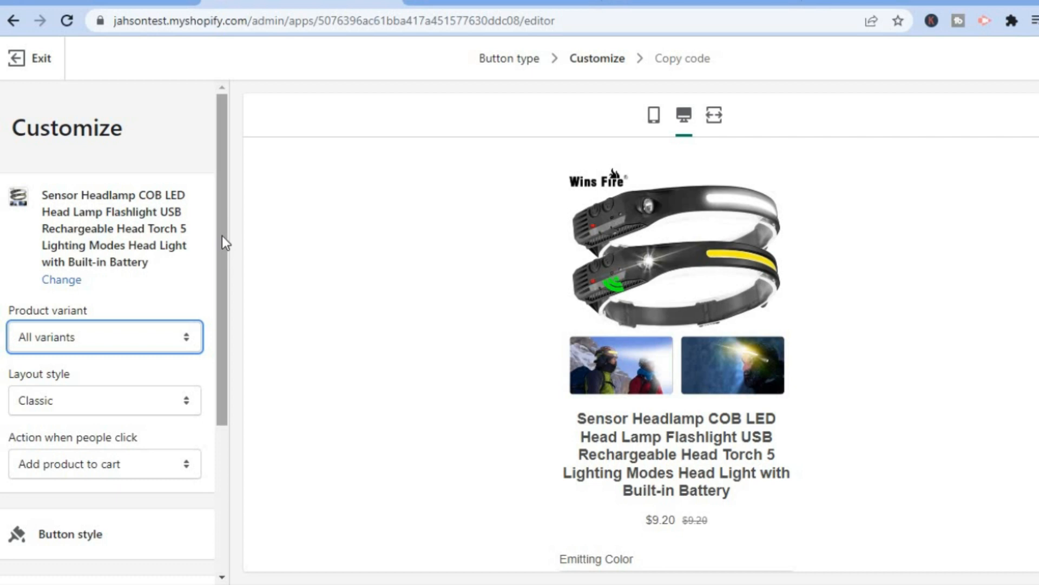
# - Try the Basic and Full view layout styles in the preview and return the layout style to Classic
pyautogui.moveTo(222, 238); pyautogui.dragTo(223, 364)
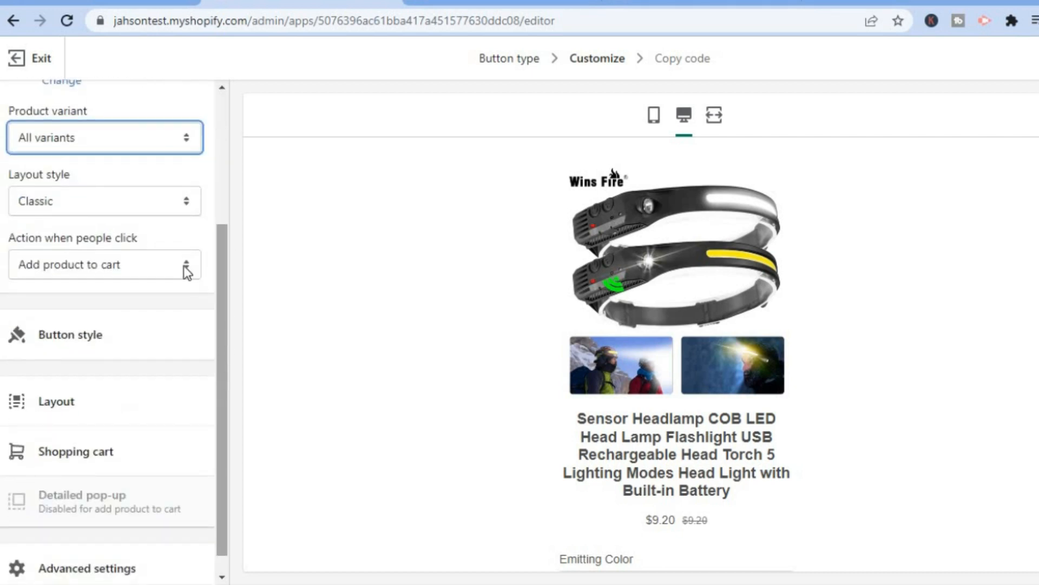
pyautogui.click(144, 203)
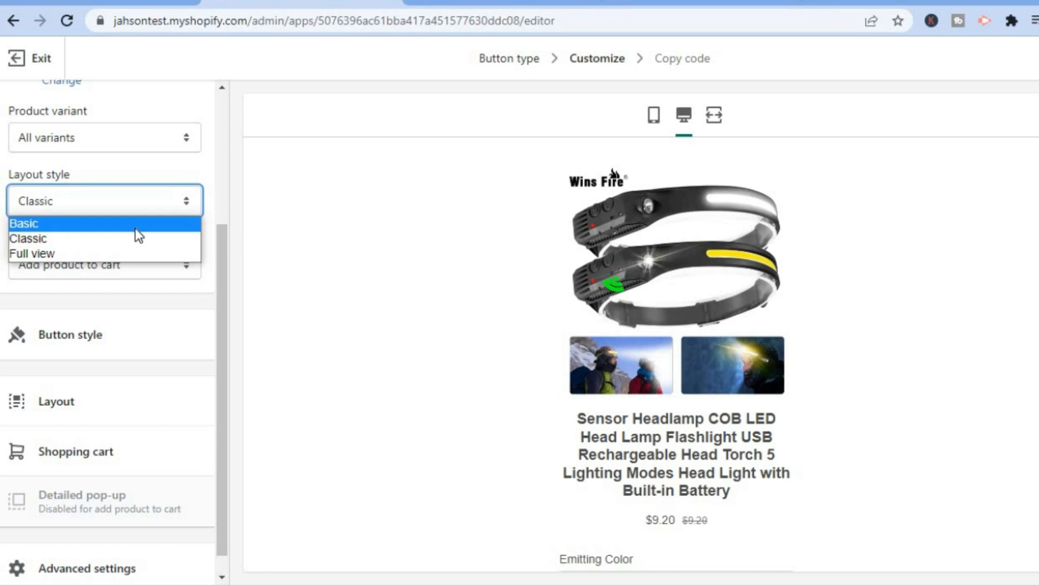
pyautogui.click(137, 224)
pyautogui.click(141, 200)
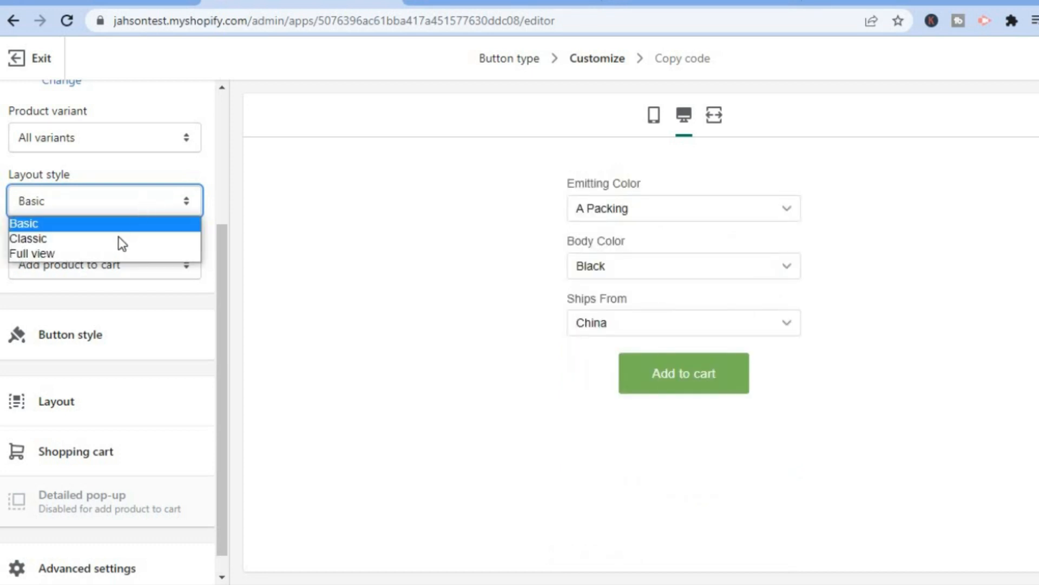
pyautogui.click(109, 253)
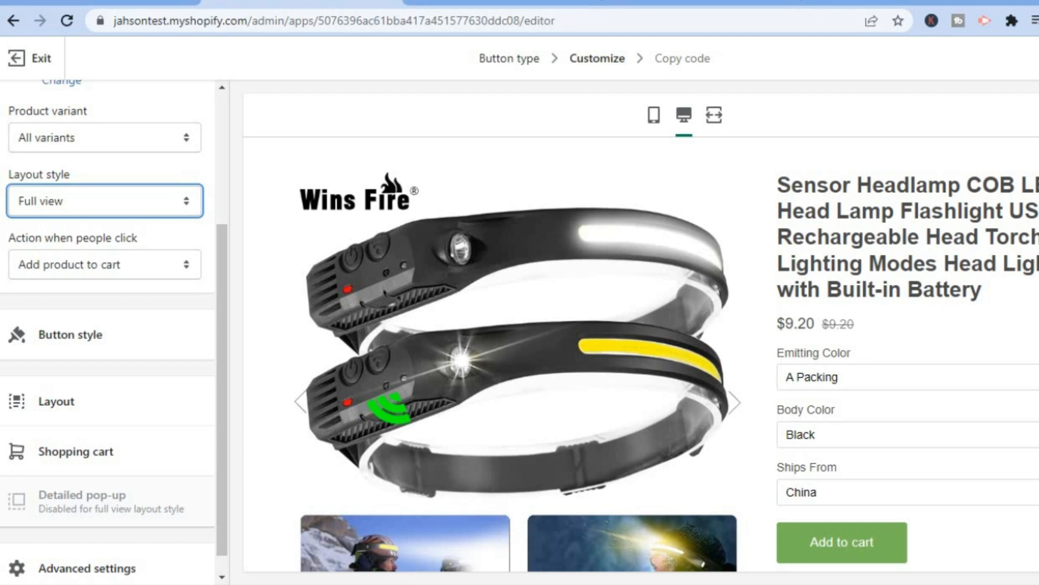
pyautogui.scroll(-5, 639, 354)
pyautogui.scroll(5, 639, 354)
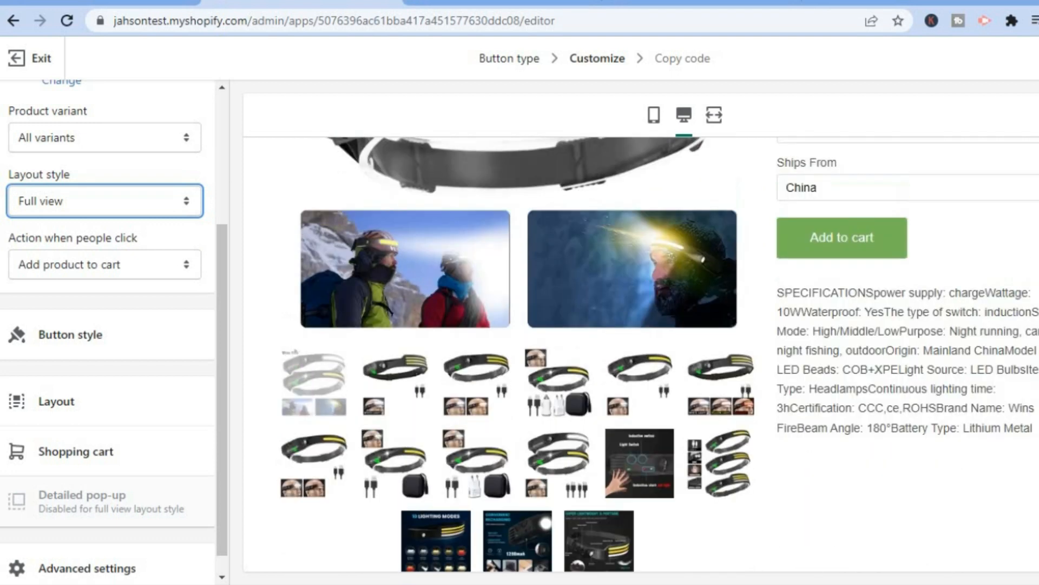
pyautogui.click(142, 203)
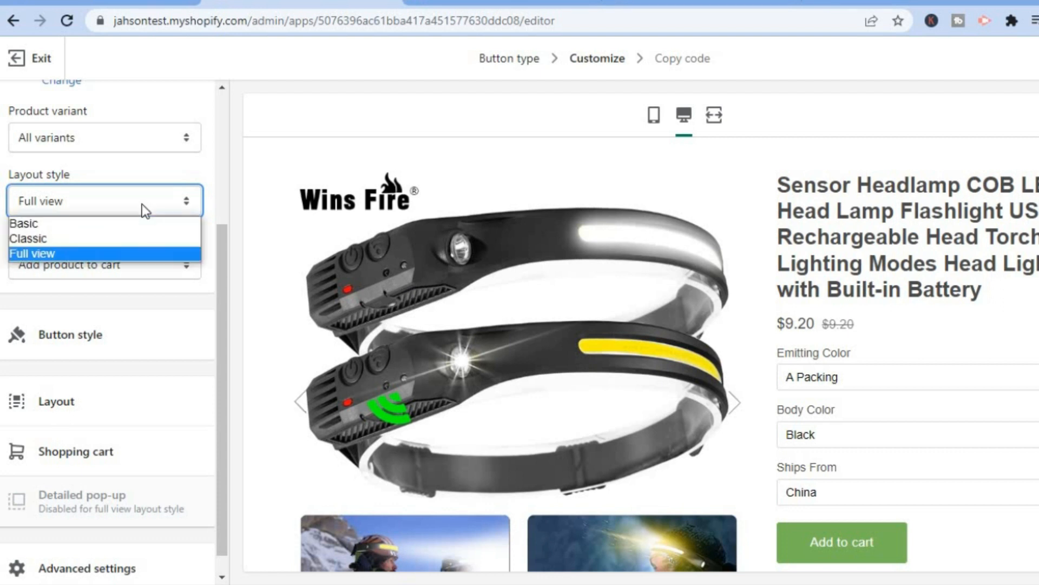
pyautogui.click(125, 235)
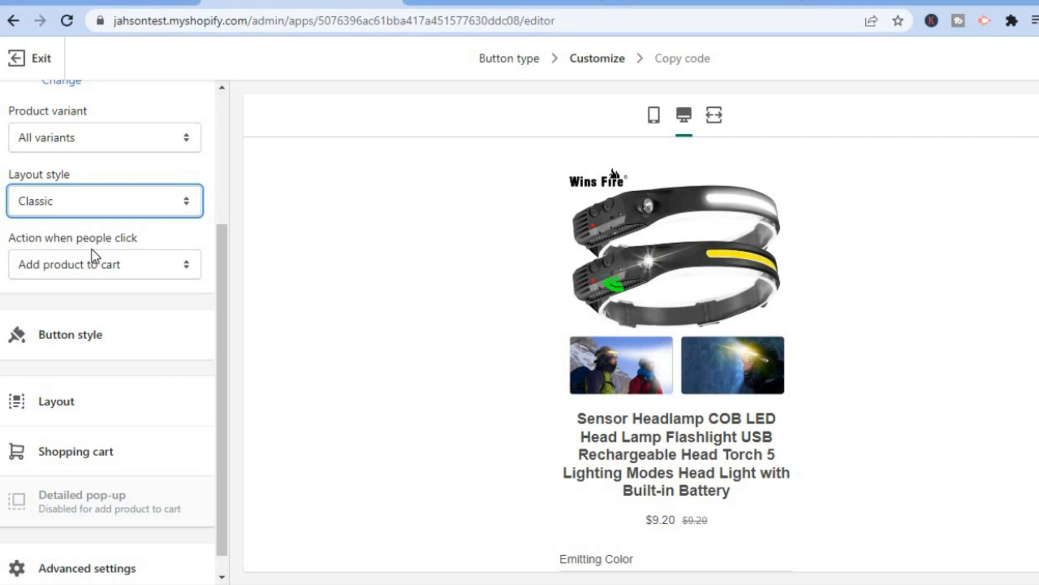
# - Set the action when people click the button to Direct to checkout
pyautogui.click(135, 267)
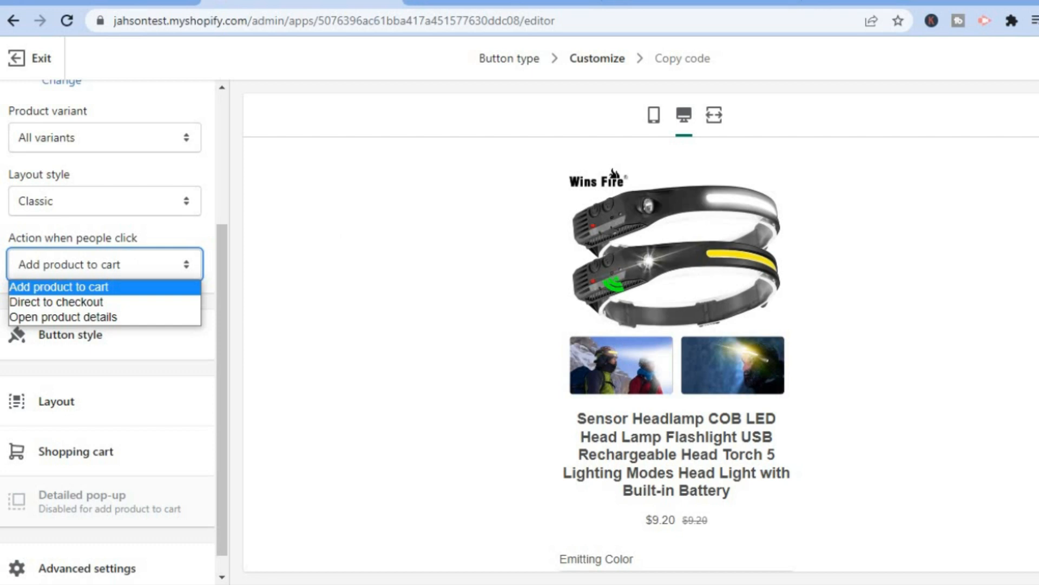
pyautogui.scroll(-4, 986, 424)
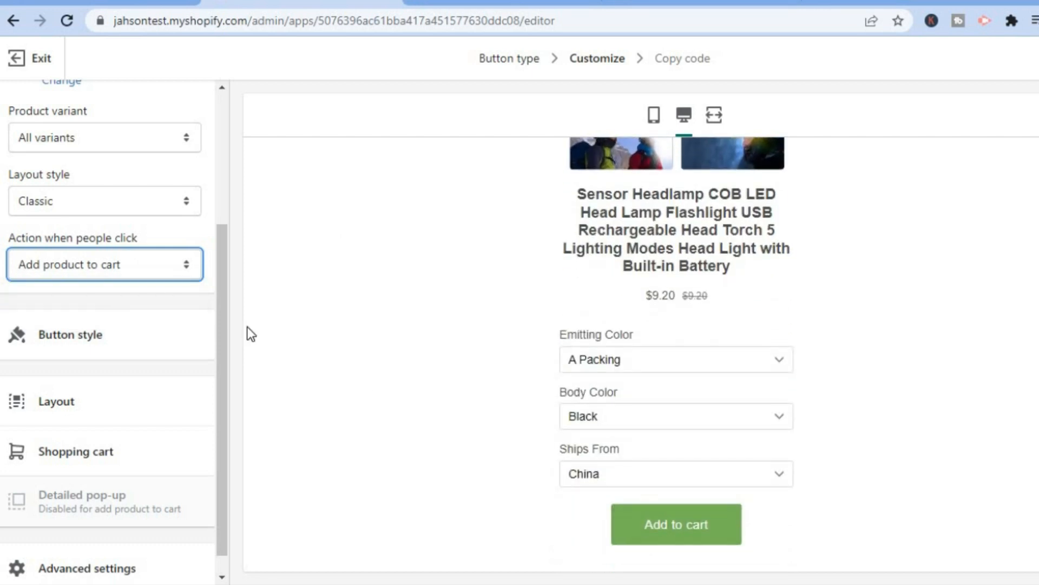
pyautogui.click(170, 272)
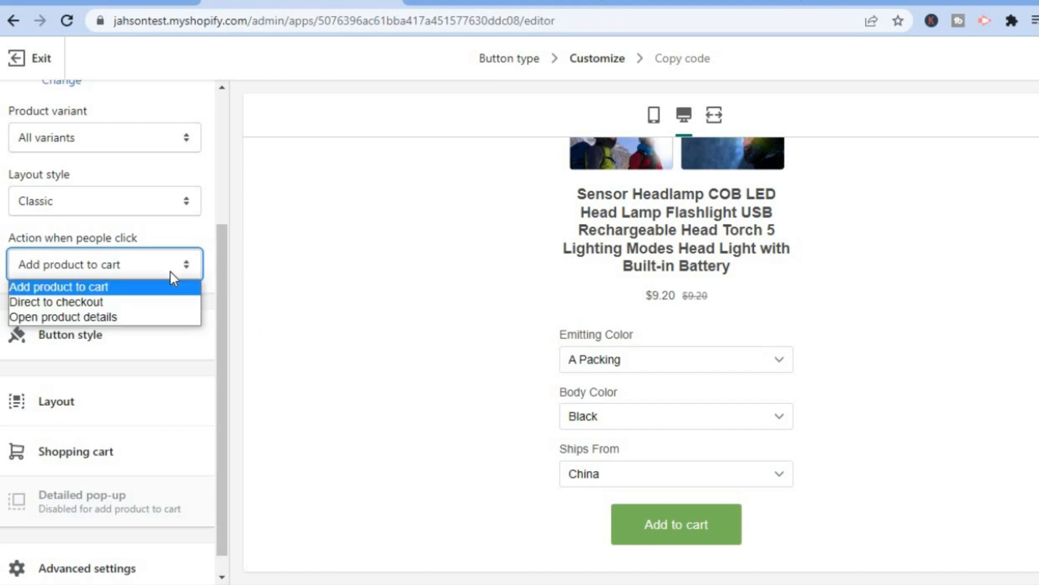
pyautogui.click(141, 302)
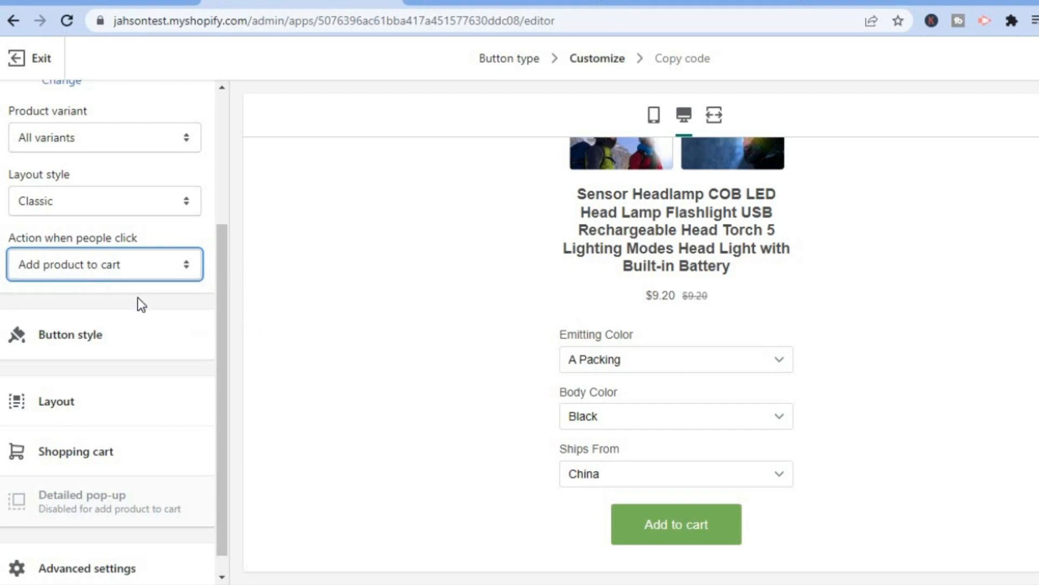
pyautogui.click(139, 269)
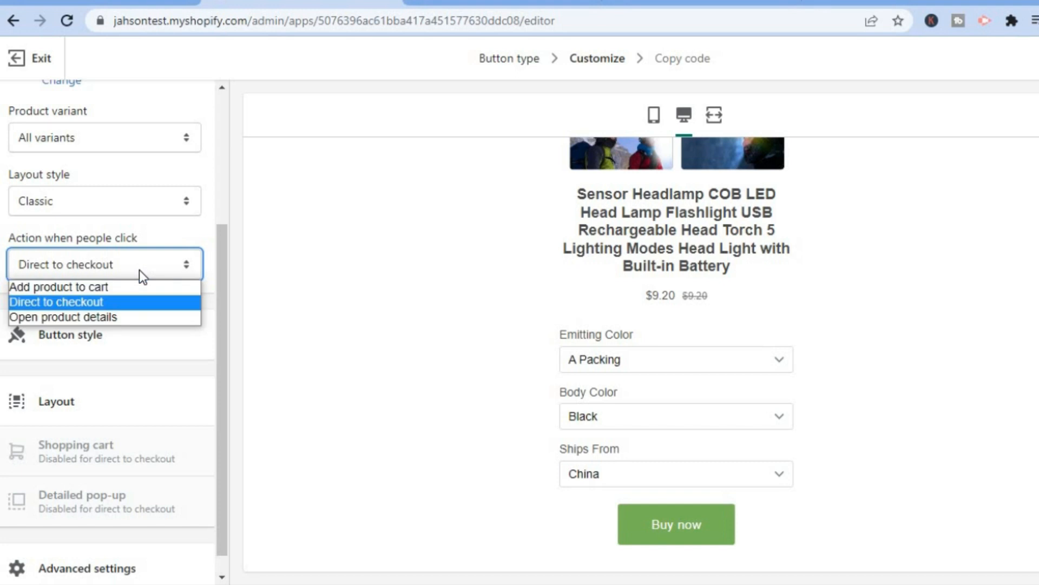
pyautogui.click(127, 306)
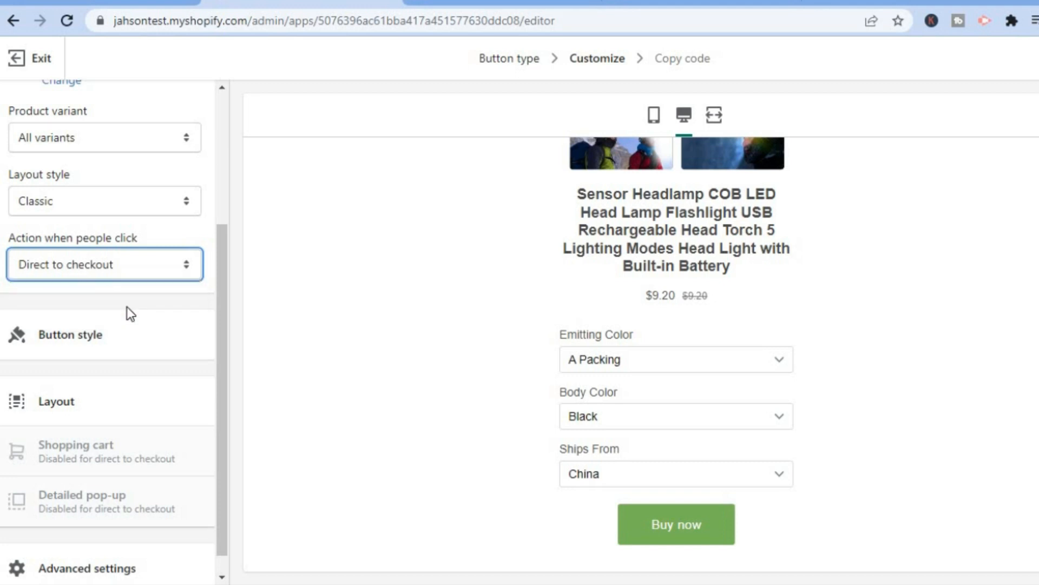
# - Change the background color in the button style to bright yellow, #fcf813
pyautogui.click(106, 340)
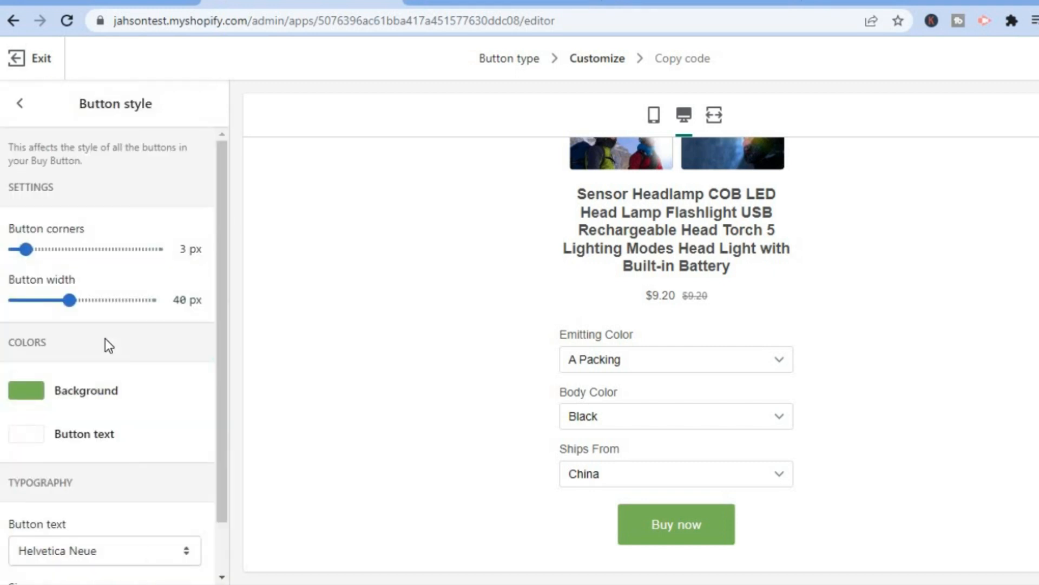
pyautogui.click(42, 398)
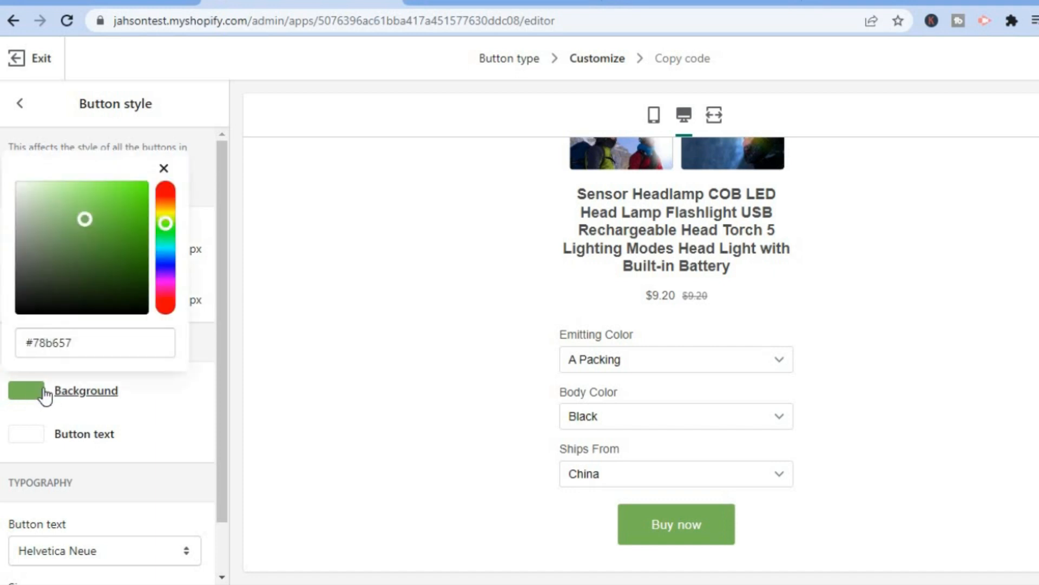
pyautogui.moveTo(162, 205)
pyautogui.mouseDown()
pyautogui.moveTo(168, 241)
pyautogui.moveTo(167, 213)
pyautogui.mouseUp()
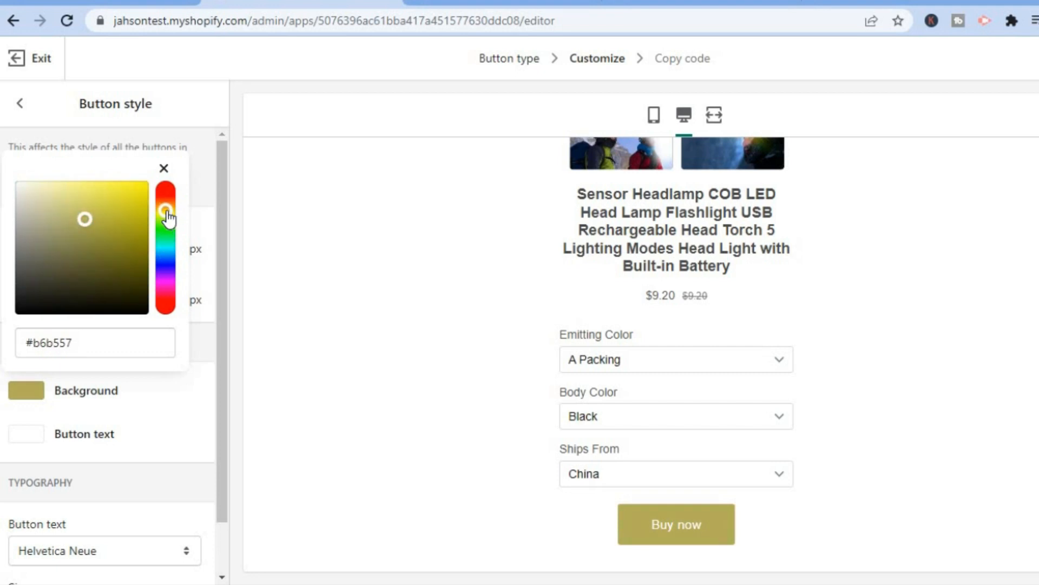
pyautogui.click(139, 185)
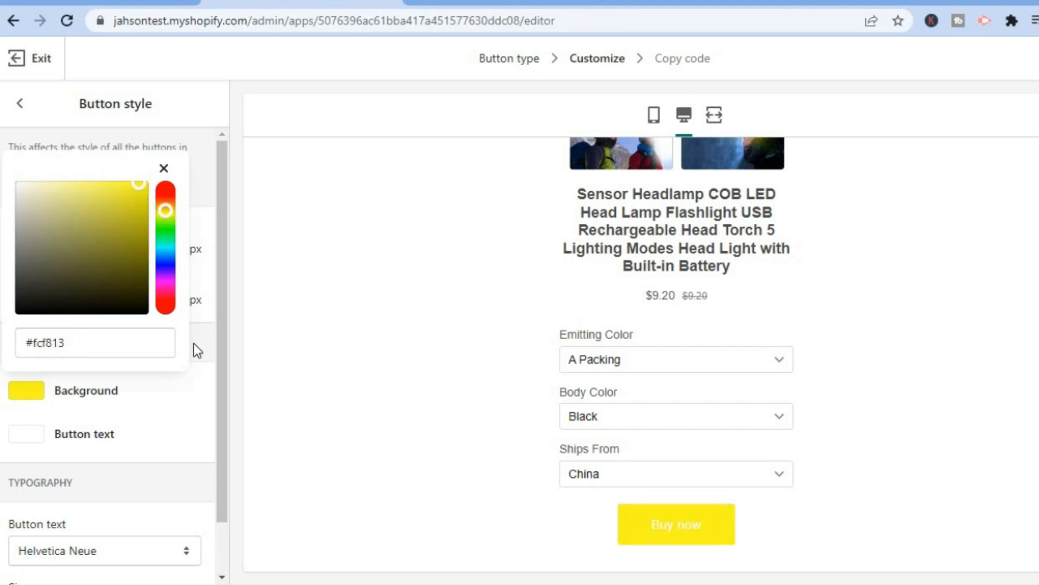
# - Change the button text color in the button style to near-black, #1e0303
pyautogui.click(70, 440)
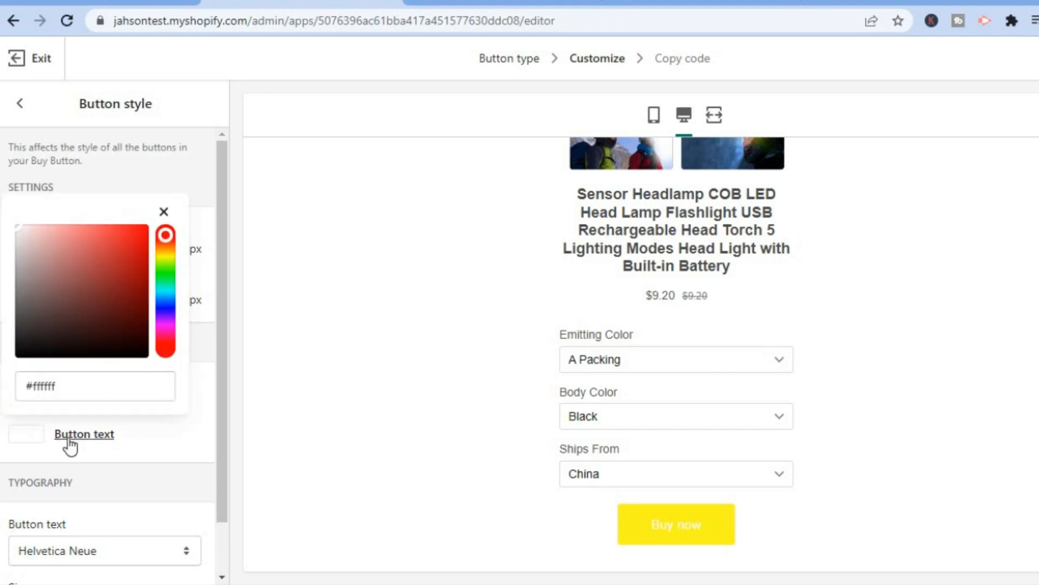
pyautogui.click(134, 344)
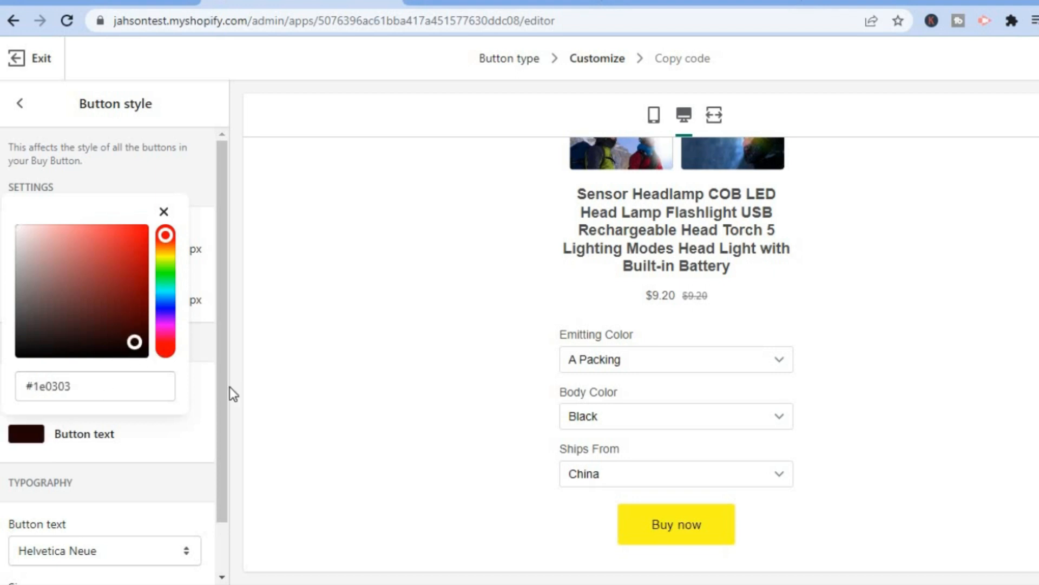
# - Set the button text typography to a size of 16 px and the Montserrat Bold font
pyautogui.moveTo(217, 391); pyautogui.dragTo(217, 480)
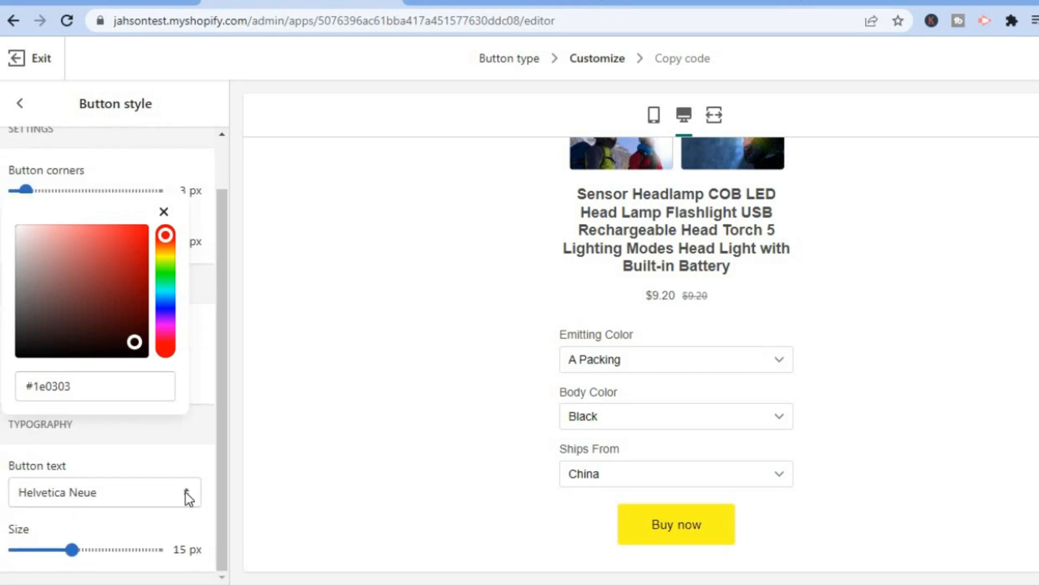
pyautogui.moveTo(75, 548); pyautogui.dragTo(110, 551)
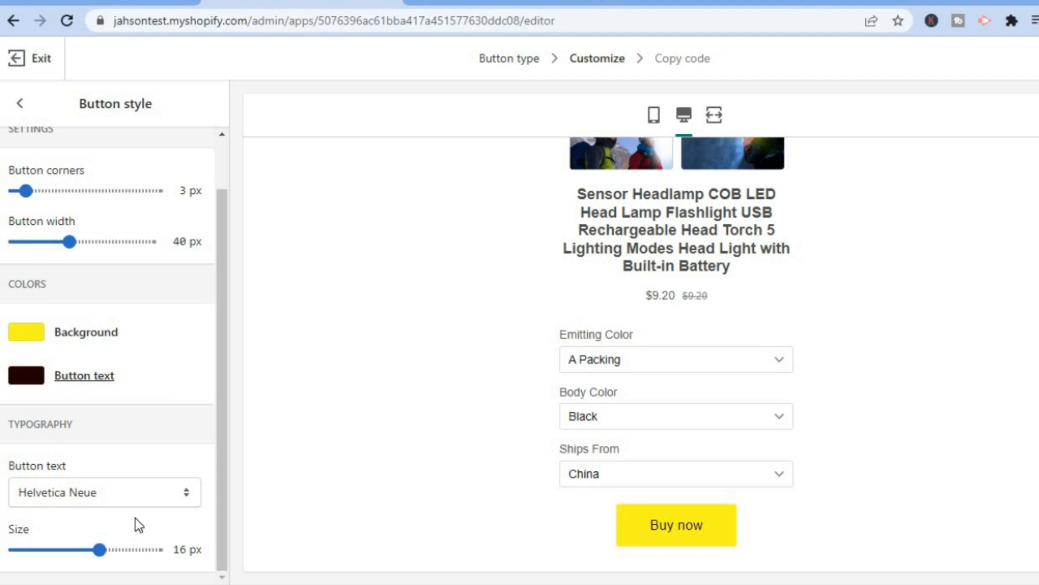
pyautogui.click(151, 502)
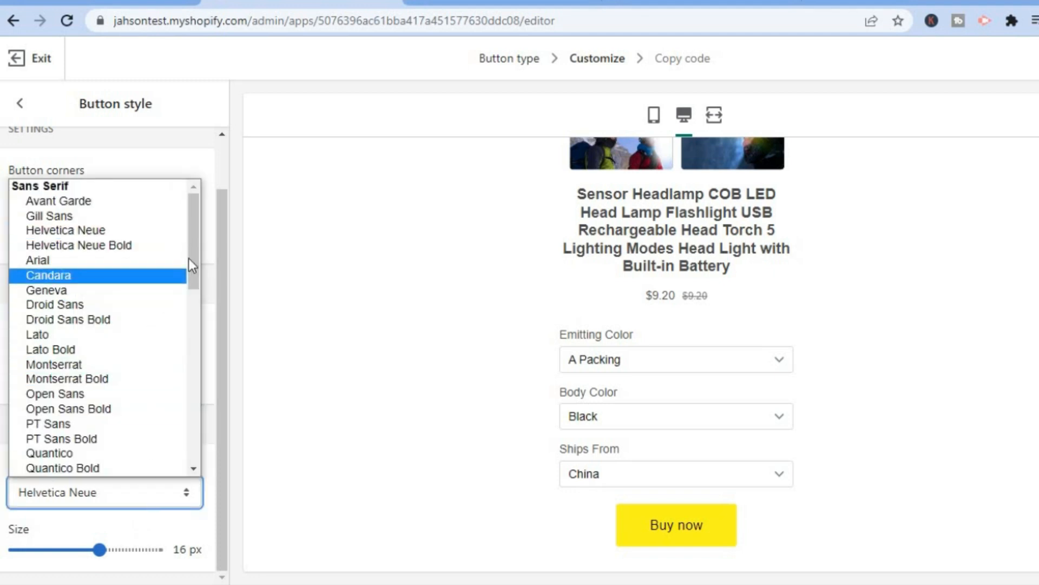
pyautogui.click(99, 381)
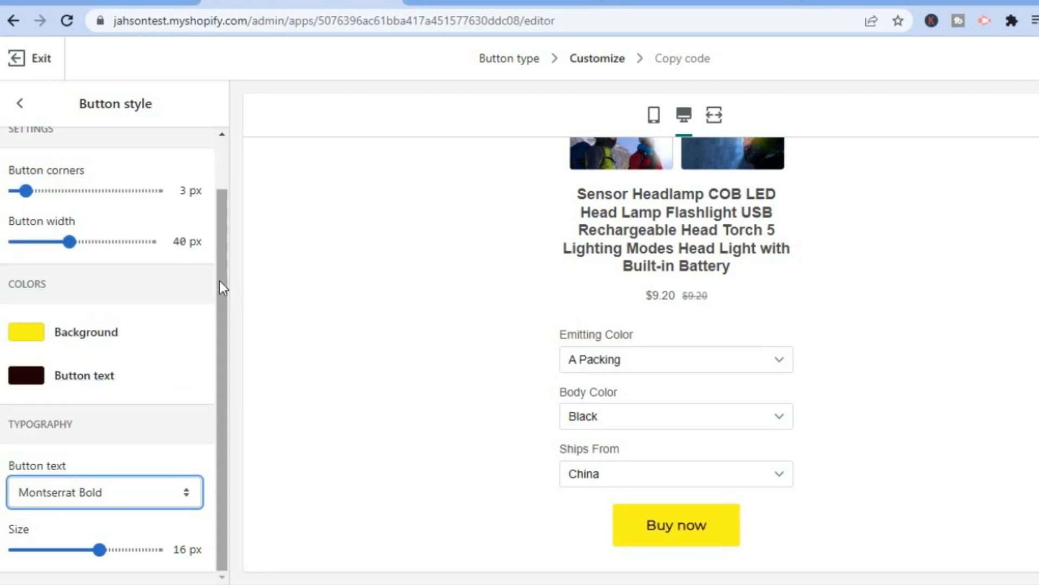
# - Set the button width to 52 px, round the button corners slightly more, and leave the button style settings
pyautogui.moveTo(219, 280); pyautogui.dragTo(222, 219)
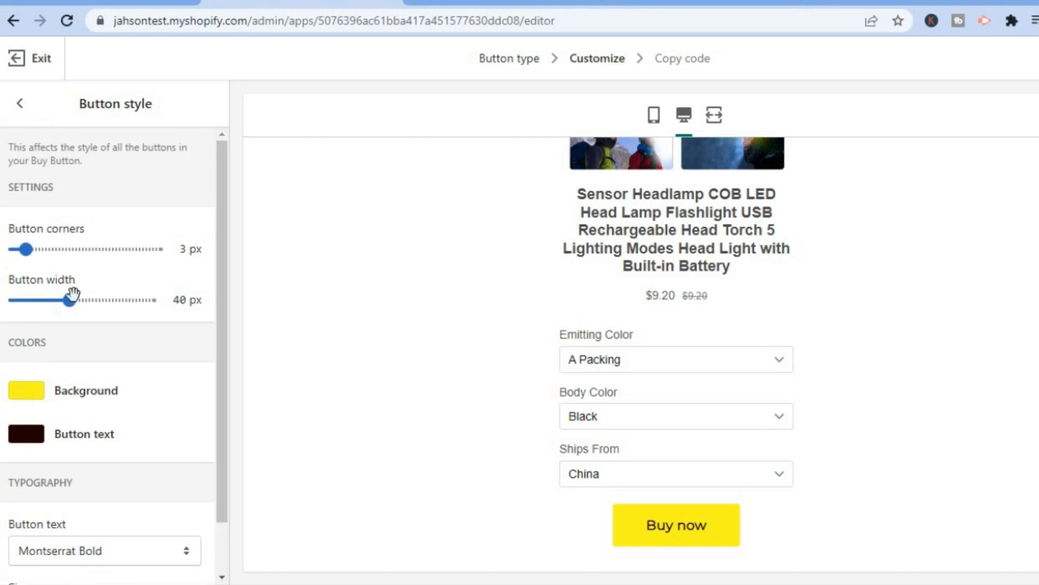
pyautogui.moveTo(72, 294); pyautogui.dragTo(85, 298)
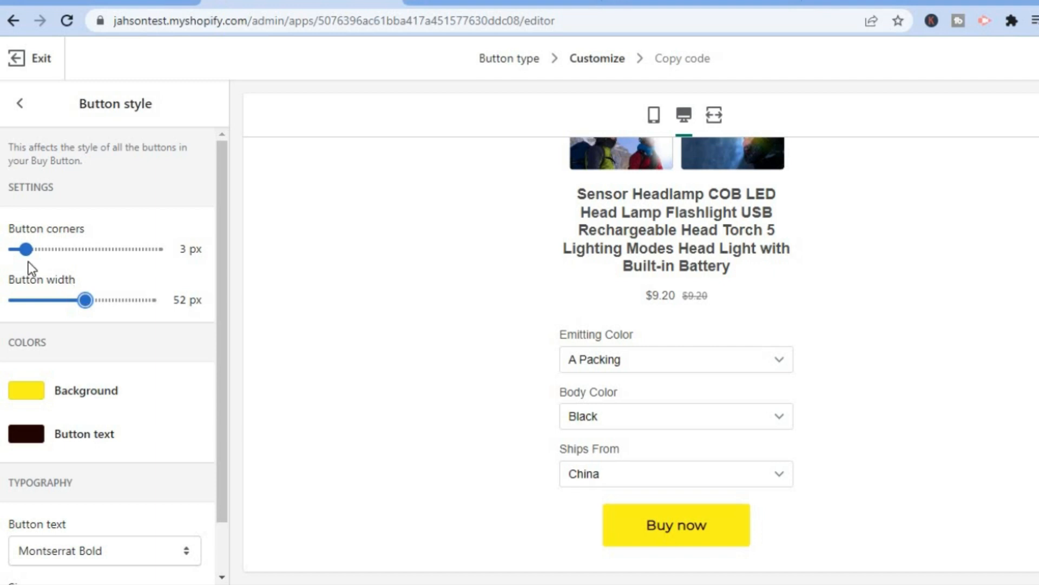
pyautogui.moveTo(25, 250); pyautogui.dragTo(39, 249)
pyautogui.click(21, 111)
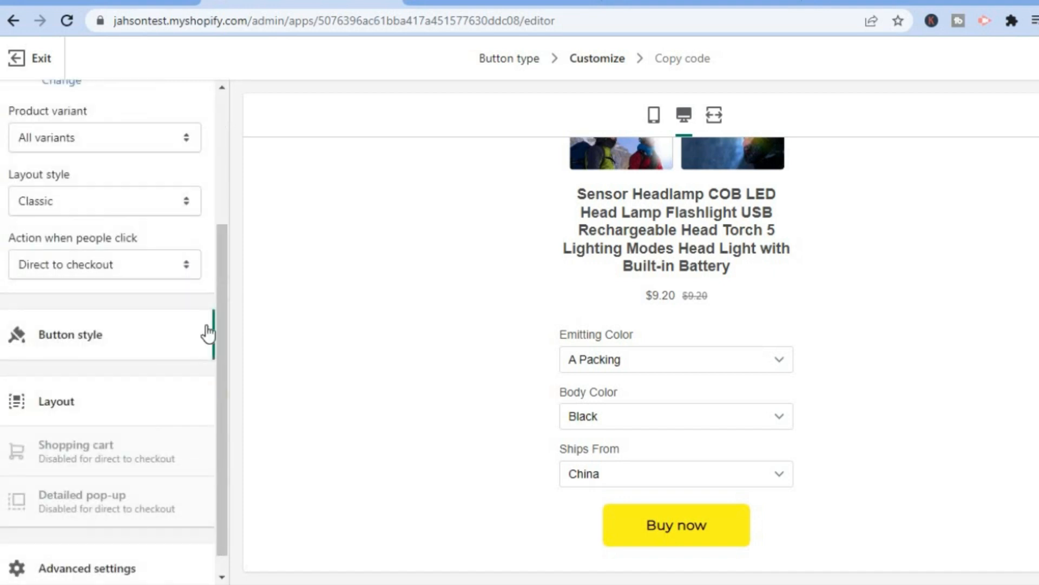
# - In the layout settings, compare the Medium and Large image sizes and set the image size to Medium
pyautogui.moveTo(219, 362); pyautogui.dragTo(216, 433)
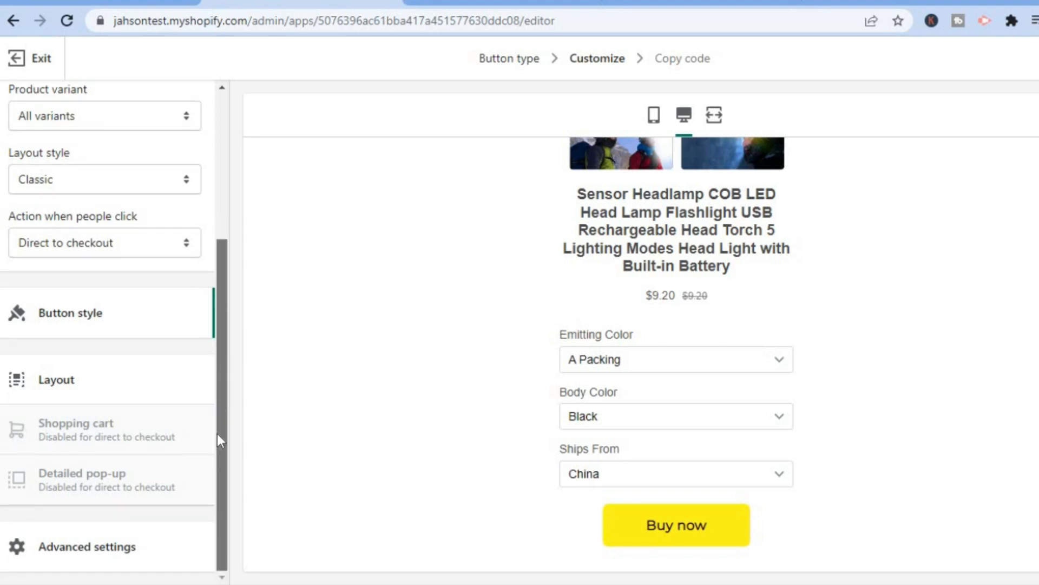
pyautogui.click(79, 399)
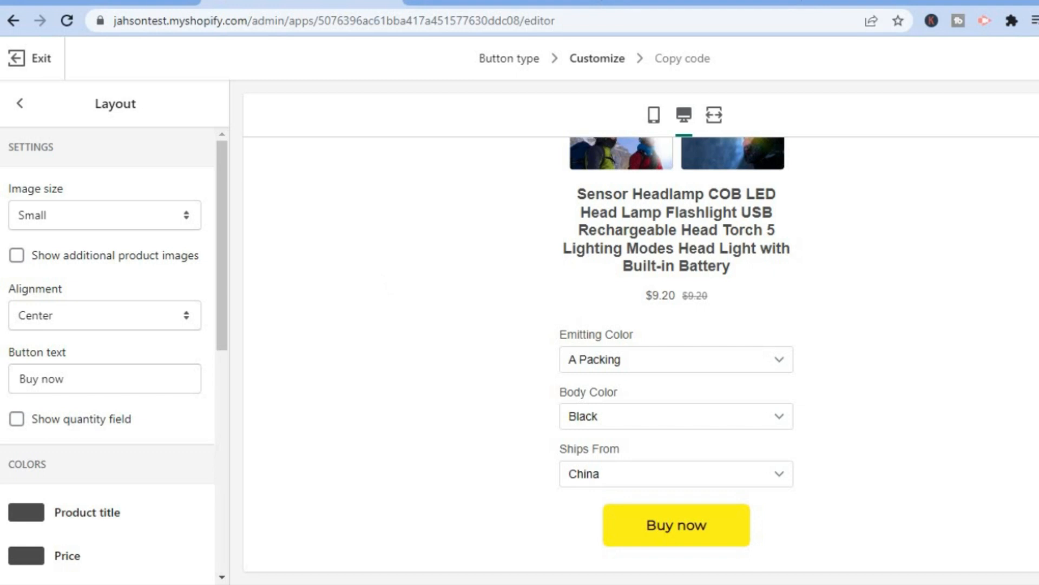
pyautogui.scroll(4, 712, 265)
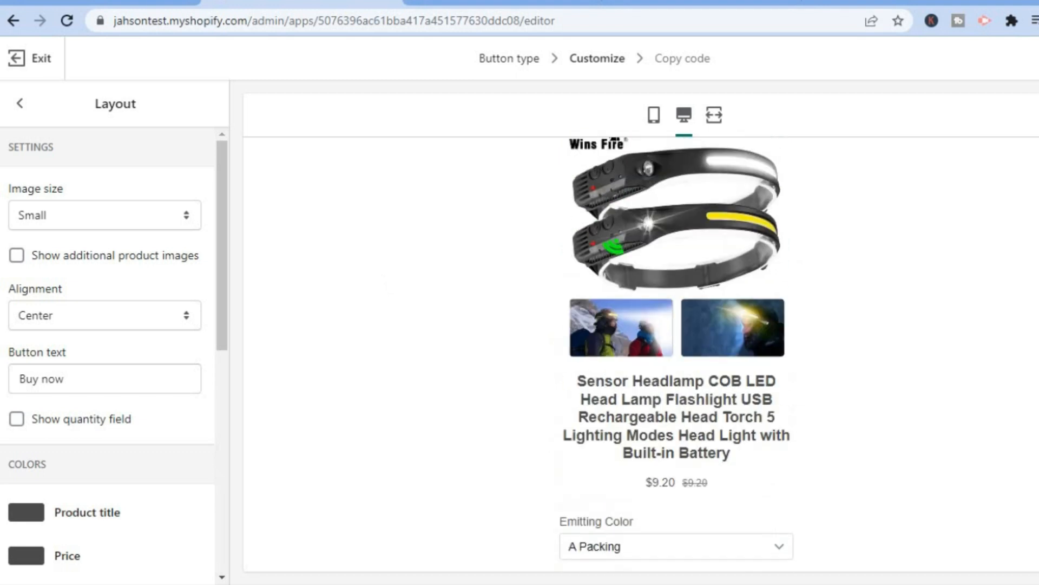
pyautogui.click(158, 214)
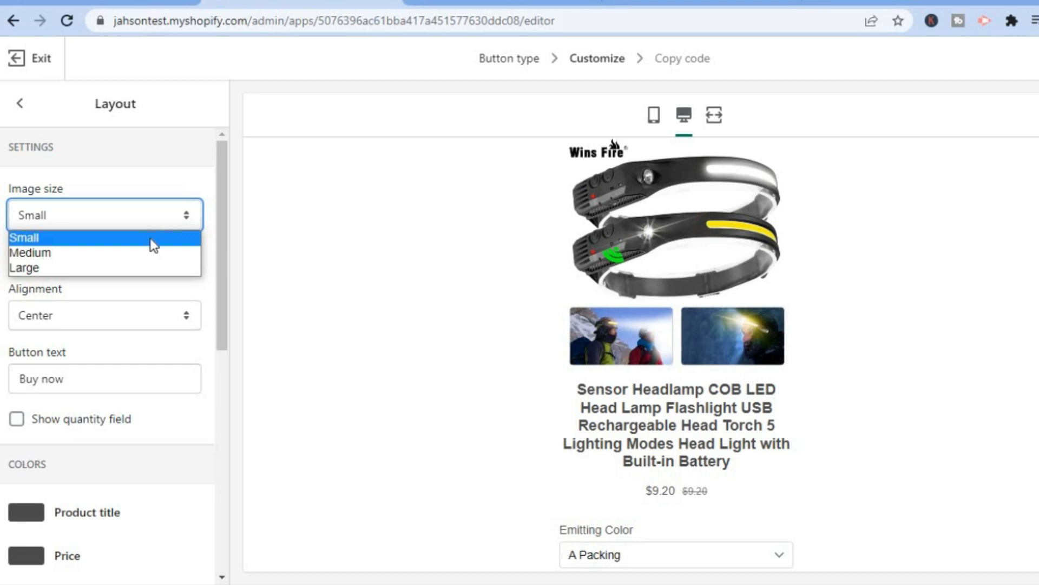
pyautogui.click(143, 254)
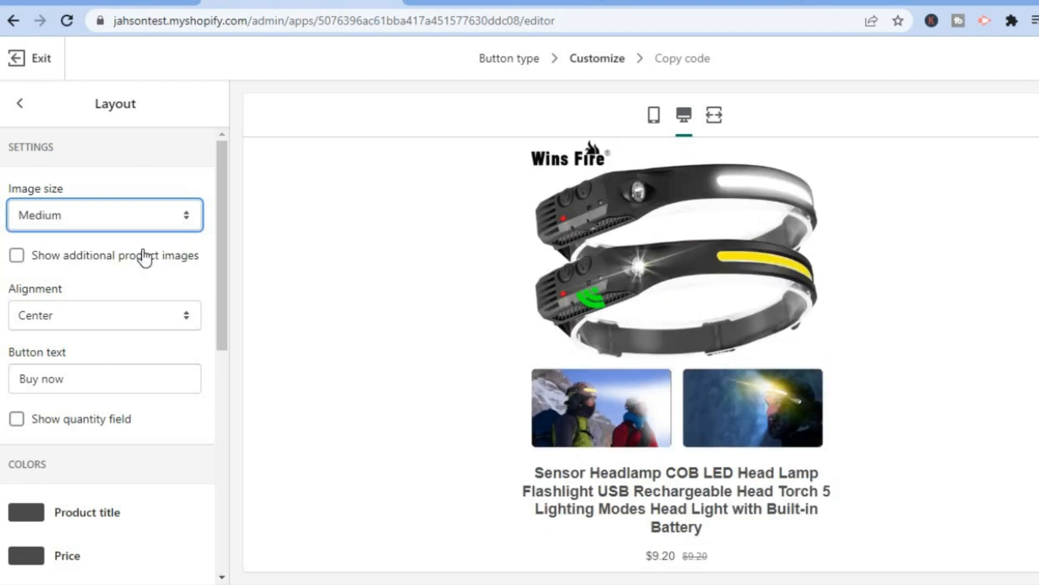
pyautogui.click(124, 211)
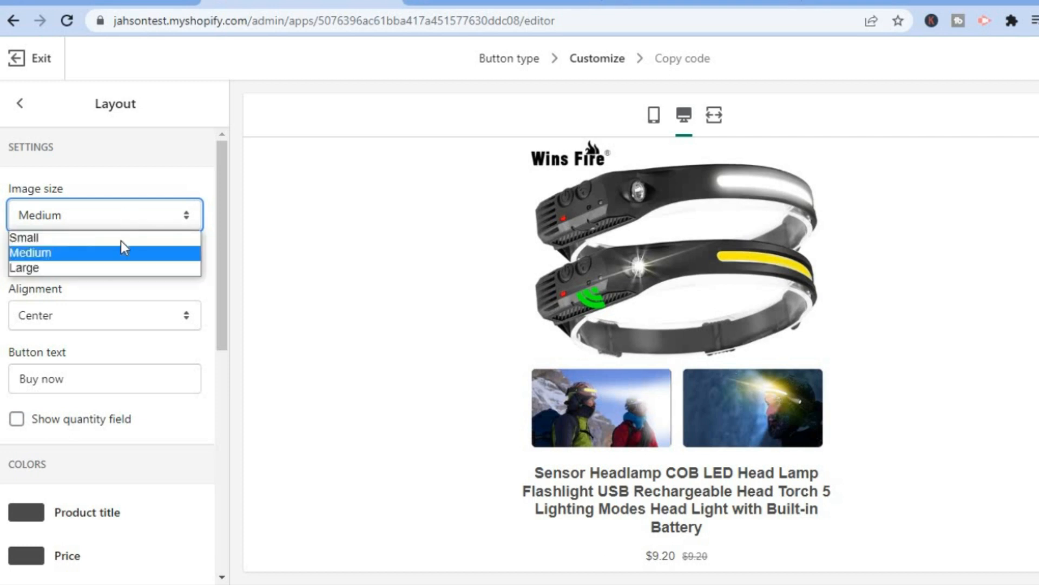
pyautogui.click(115, 275)
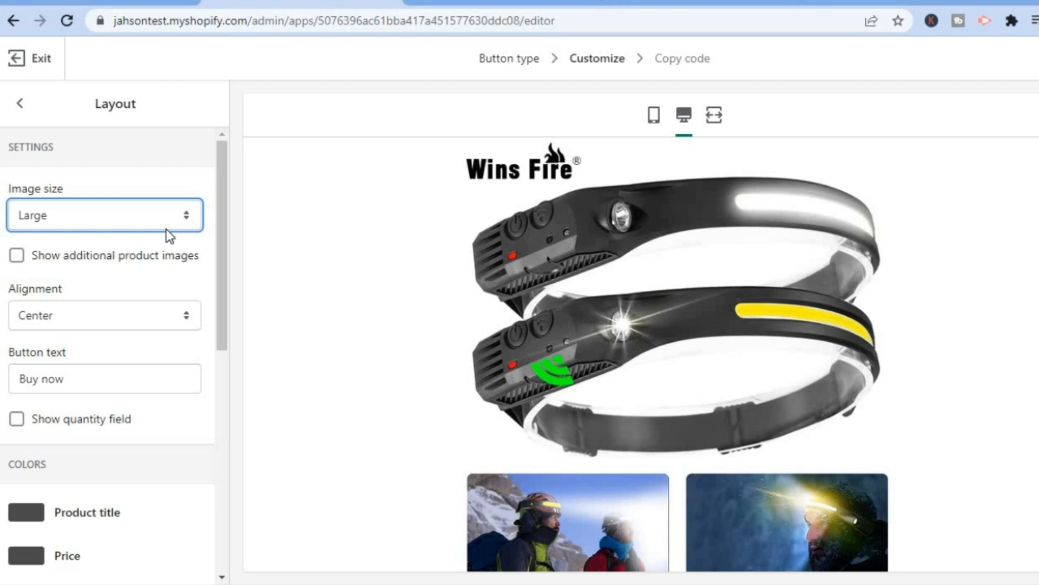
pyautogui.click(156, 216)
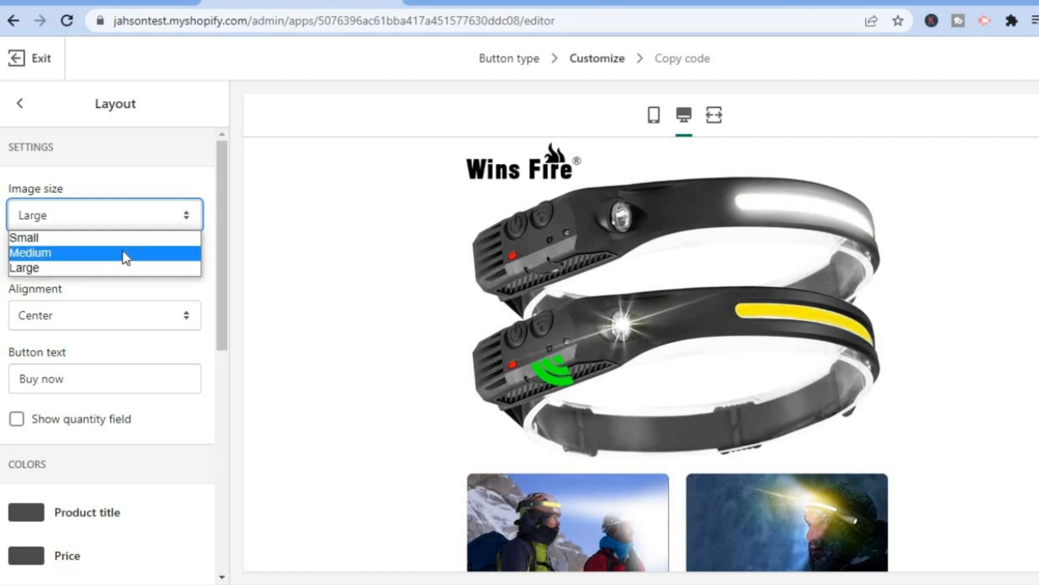
pyautogui.click(124, 254)
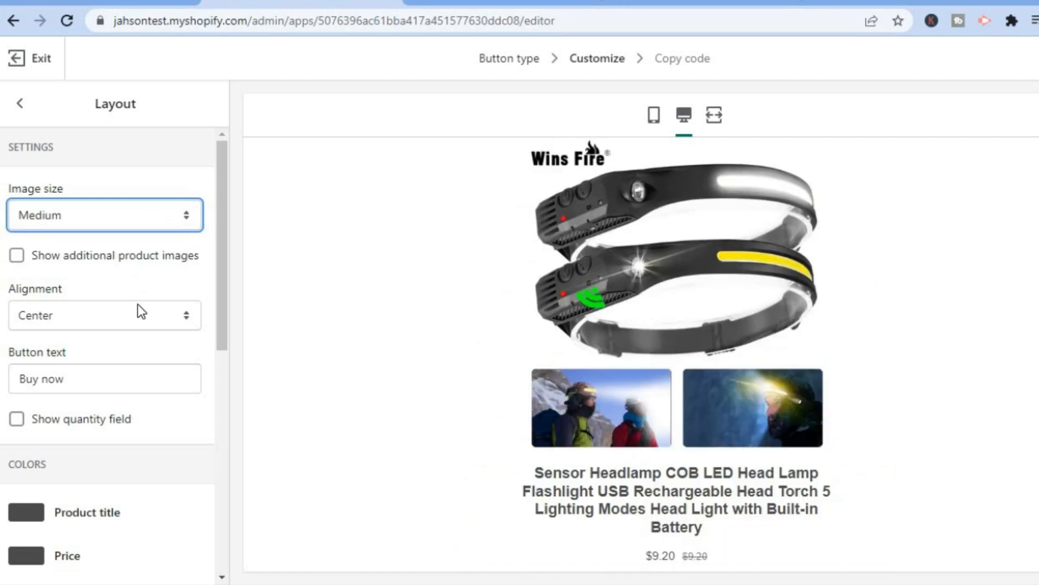
# - Try the Left alignment for the product layout and return the alignment to Center
pyautogui.click(124, 313)
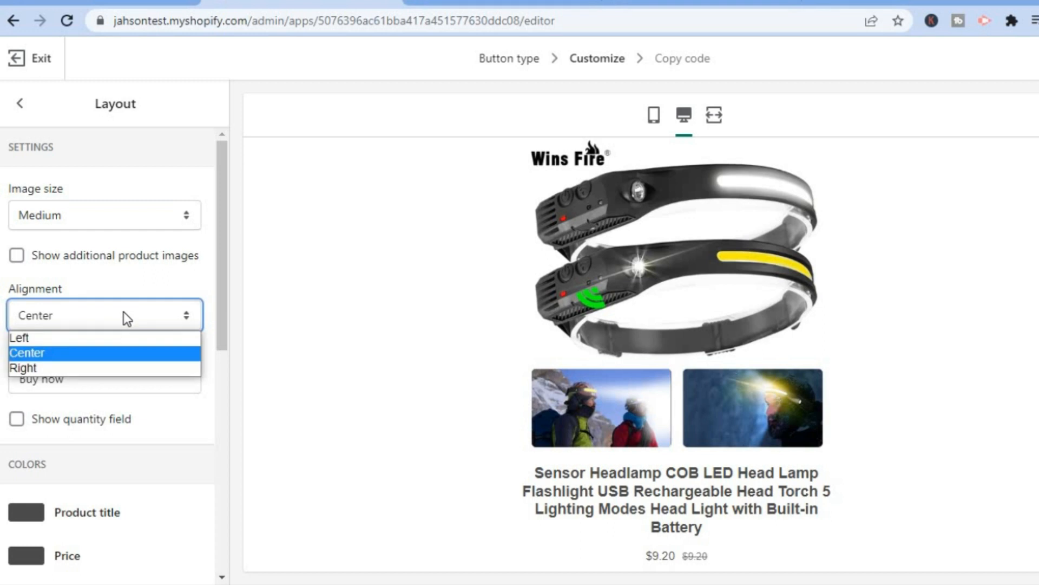
pyautogui.click(119, 338)
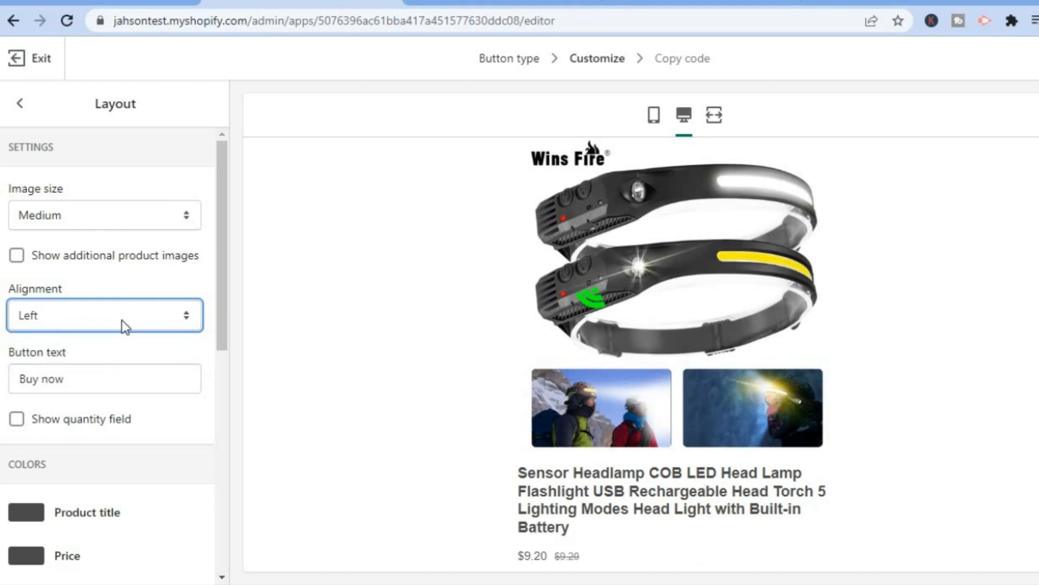
pyautogui.click(124, 313)
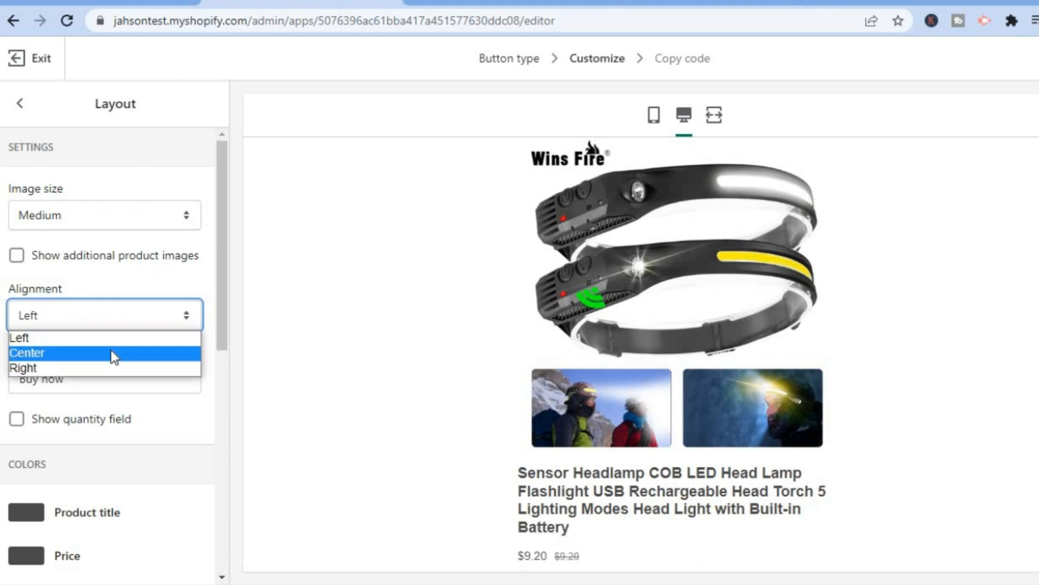
pyautogui.click(112, 350)
# - Try showing the quantity field beside the Buy now button and turn it off again
pyautogui.moveTo(225, 313); pyautogui.dragTo(225, 336)
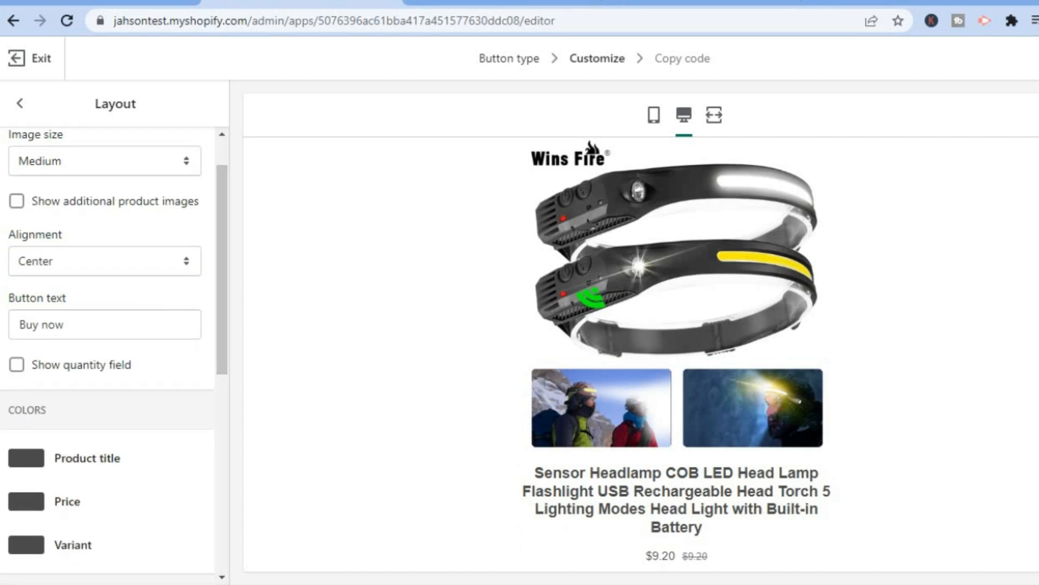
pyautogui.scroll(-4, 677, 354)
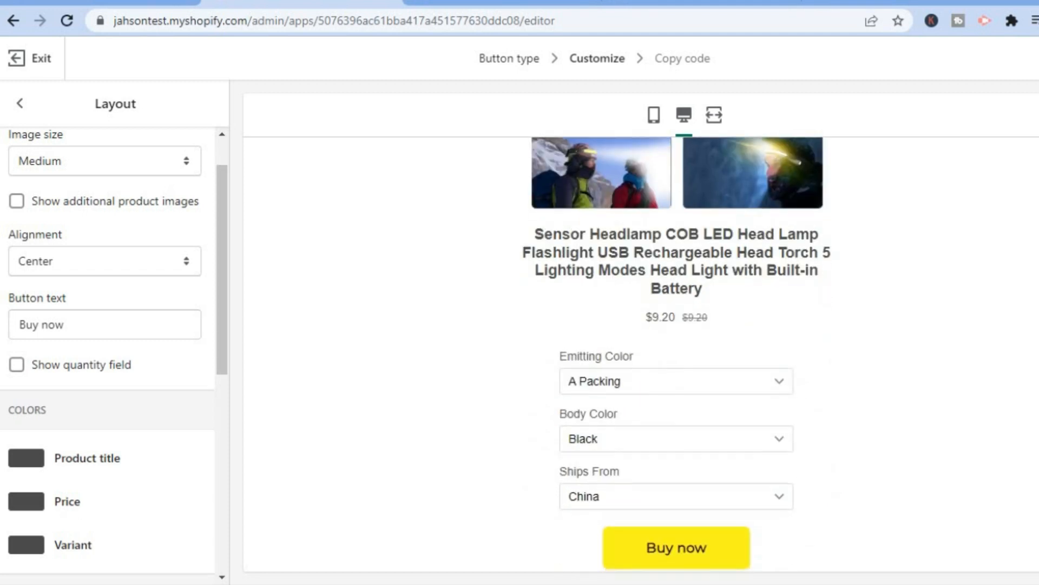
pyautogui.click(23, 367)
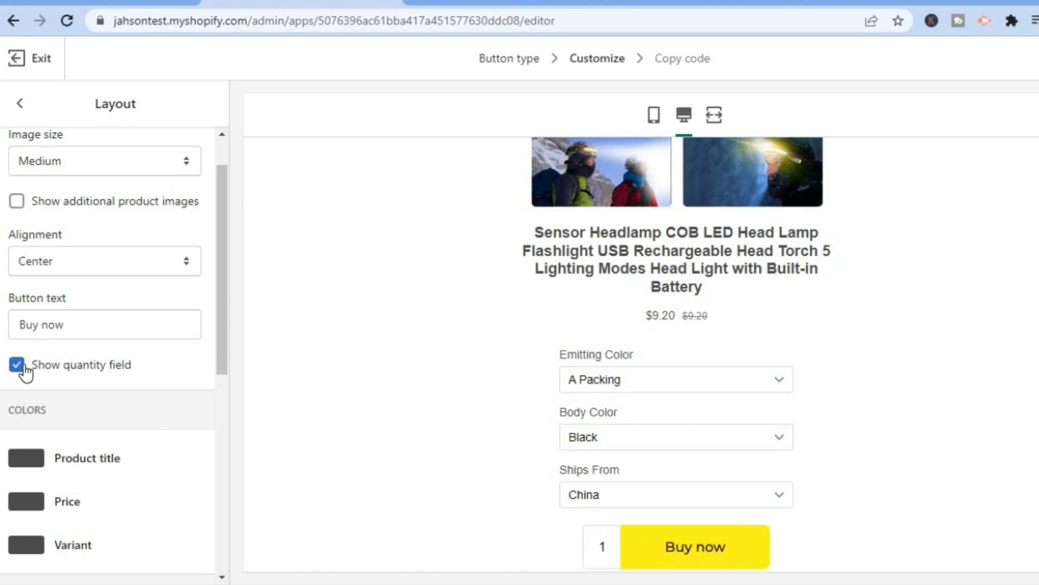
pyautogui.click(23, 367)
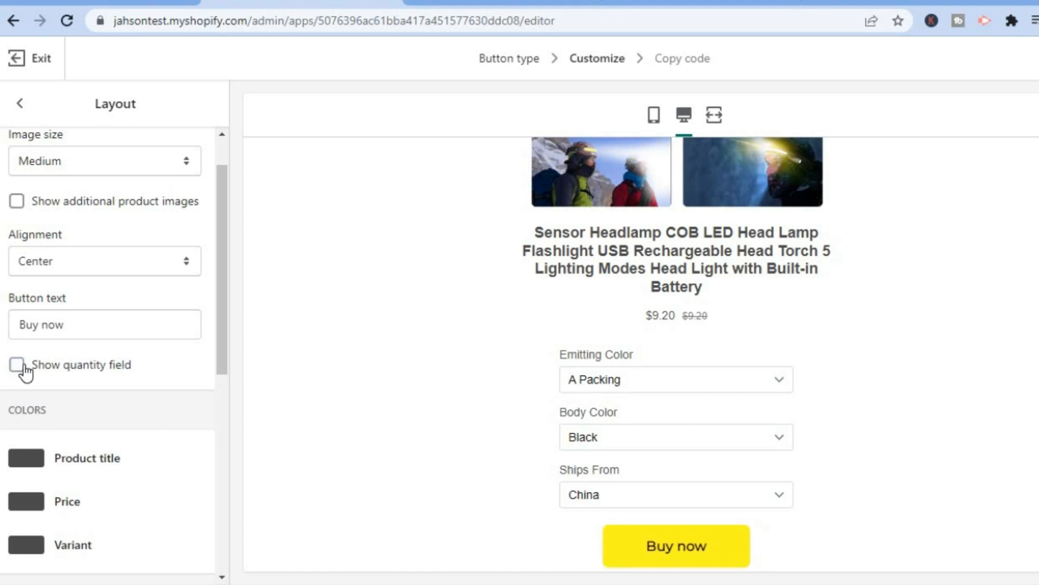
# - Review the remaining layout colors and typography, proceed to the code page, and copy the Buy Button's embed code
pyautogui.moveTo(219, 336); pyautogui.dragTo(219, 405)
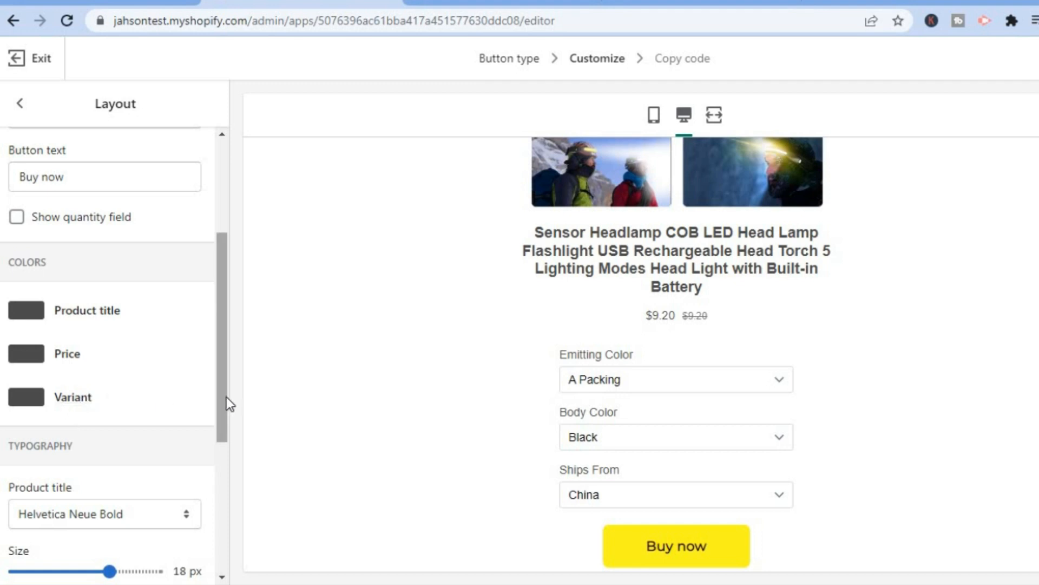
pyautogui.moveTo(225, 399); pyautogui.dragTo(217, 467)
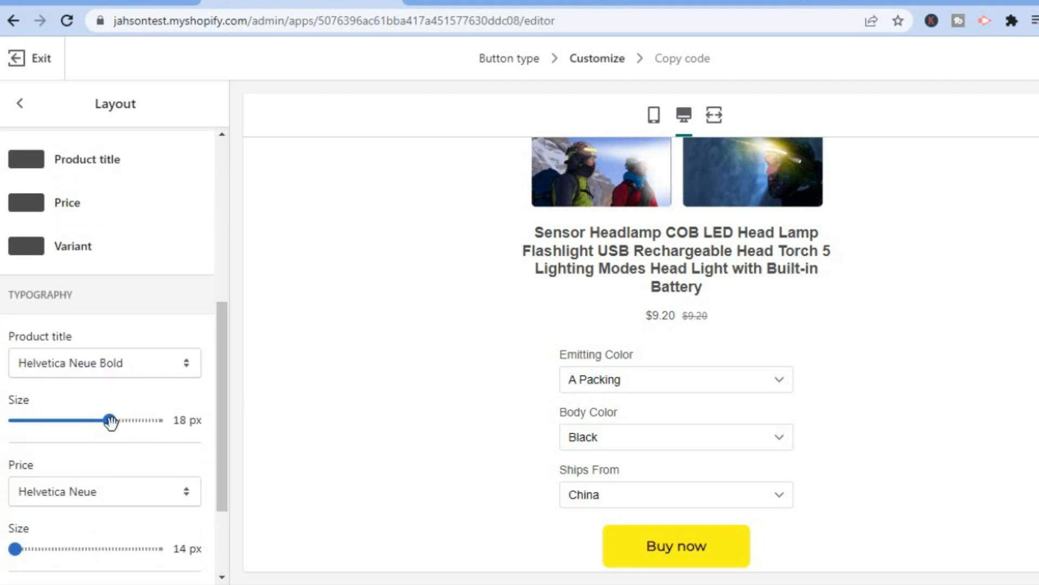
pyautogui.moveTo(219, 472); pyautogui.dragTo(220, 541)
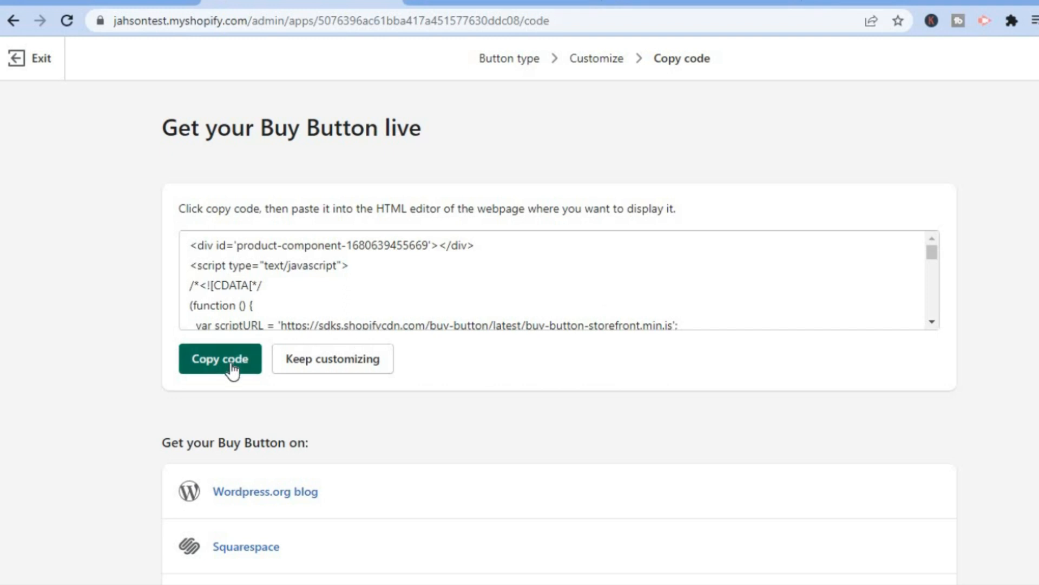
pyautogui.scroll(-2, 524, 508)
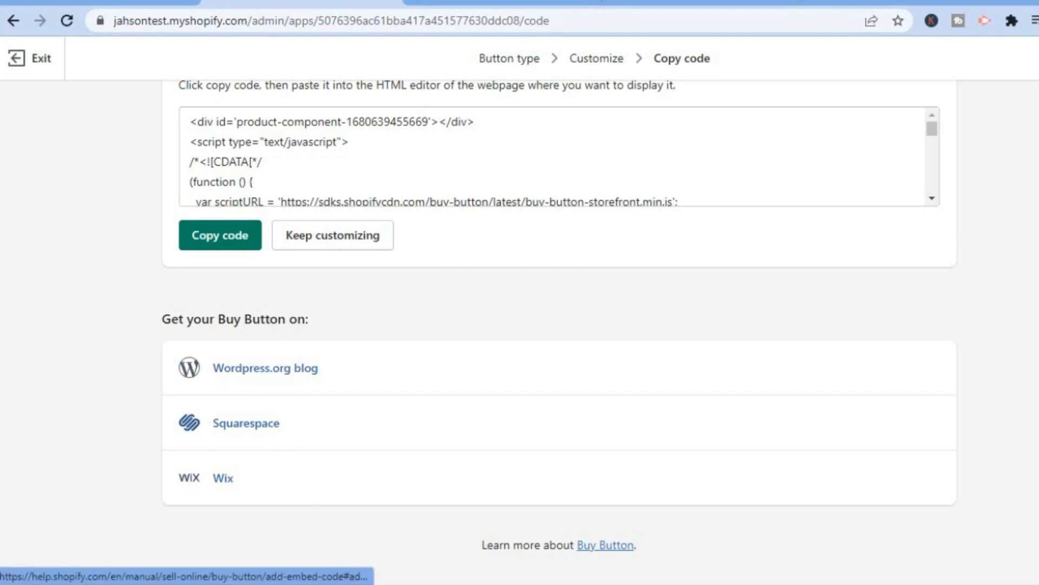
pyautogui.scroll(2, 559, 292)
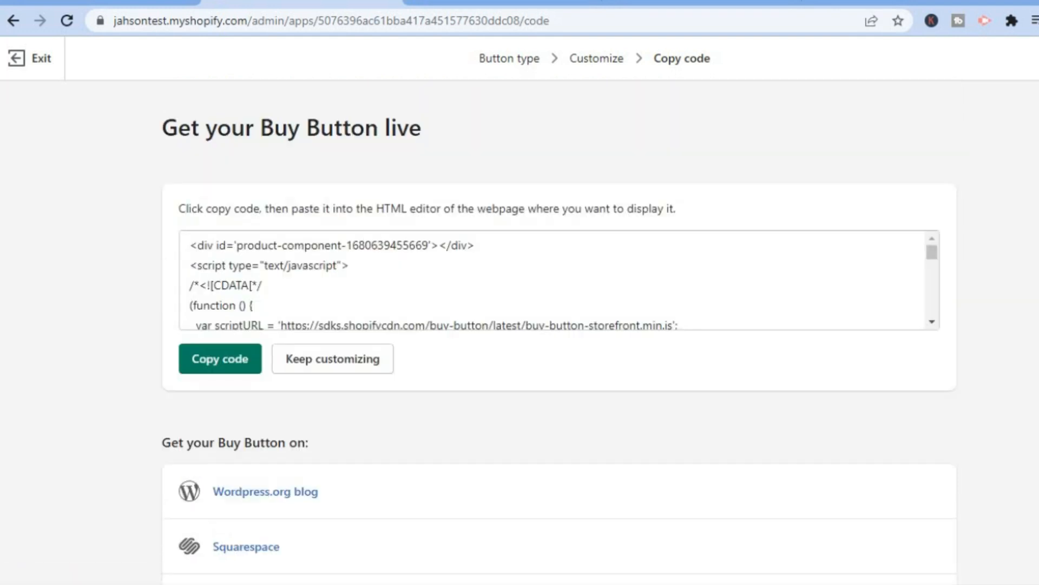
pyautogui.click(239, 364)
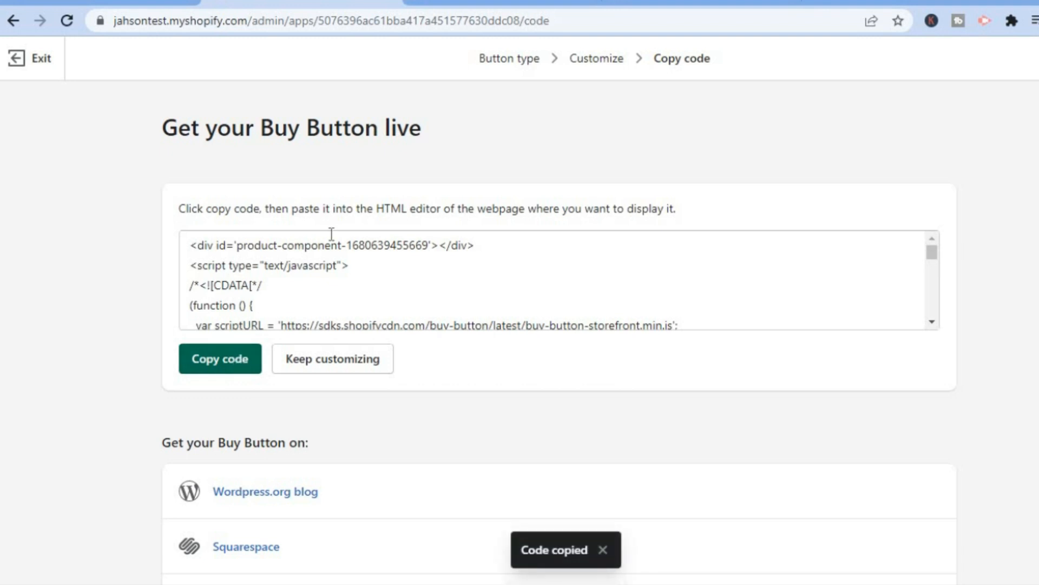
# - Switch to the WordPress dashboard and create a new post titled "HeadLamp"
pyautogui.click(484, 3)
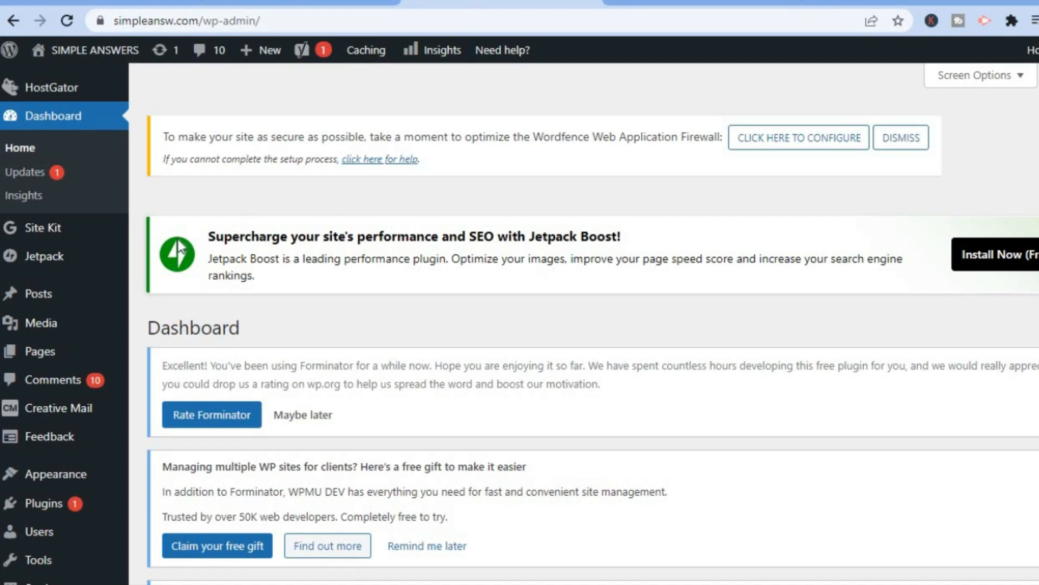
pyautogui.moveTo(75, 307)
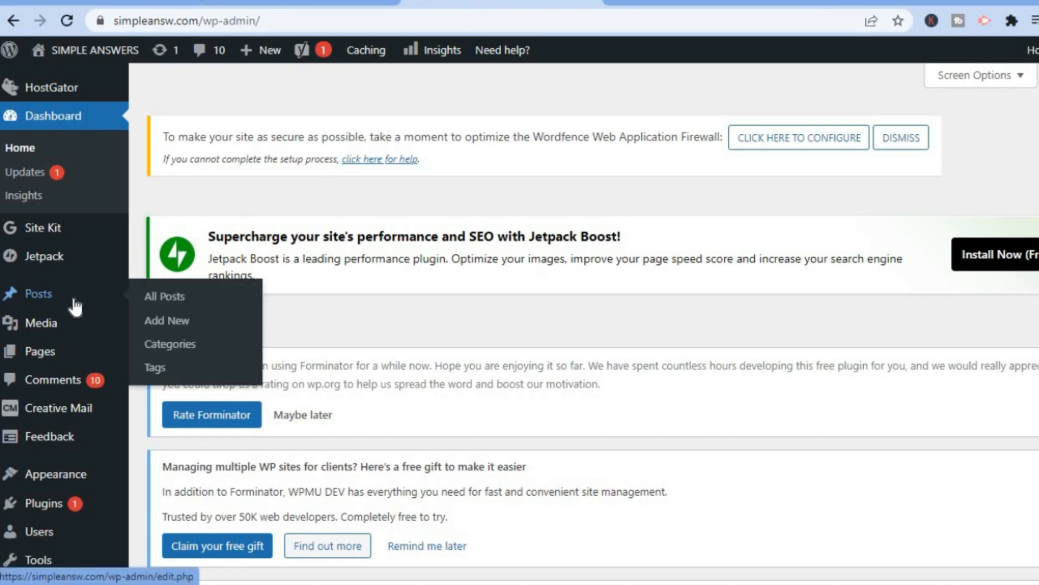
pyautogui.click(181, 322)
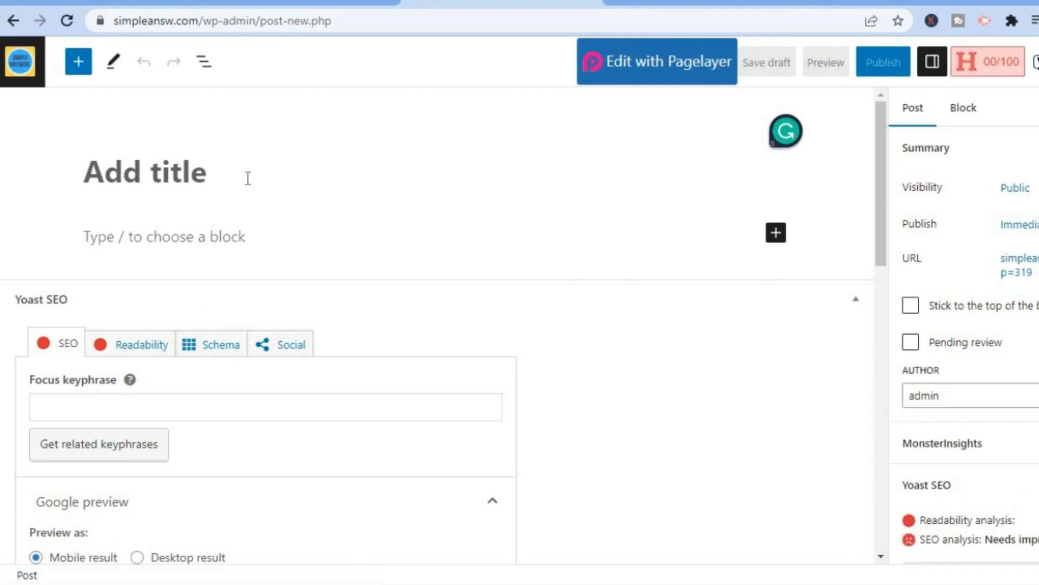
pyautogui.write('Hea')
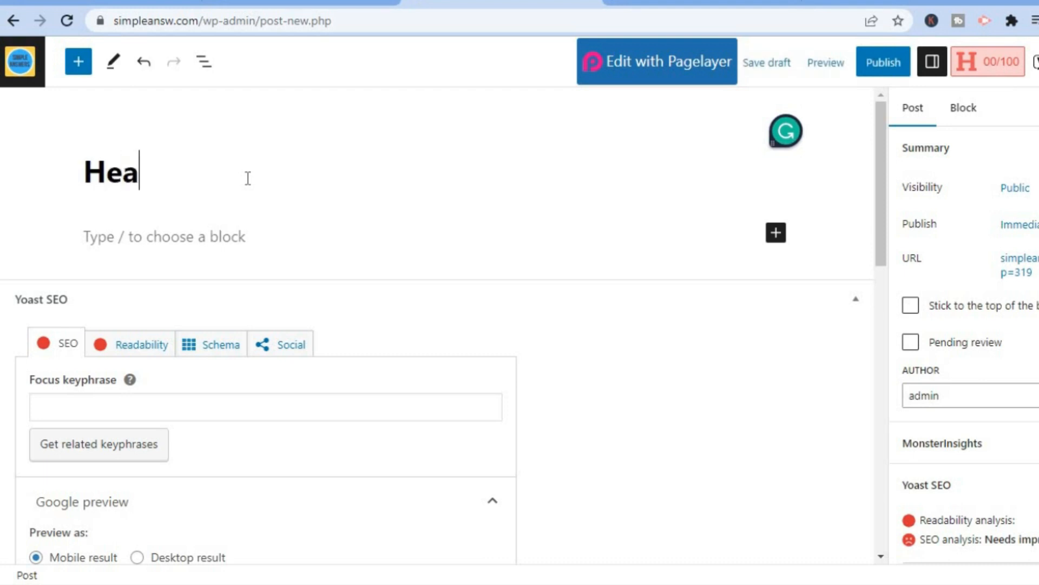
pyautogui.write('dLM')
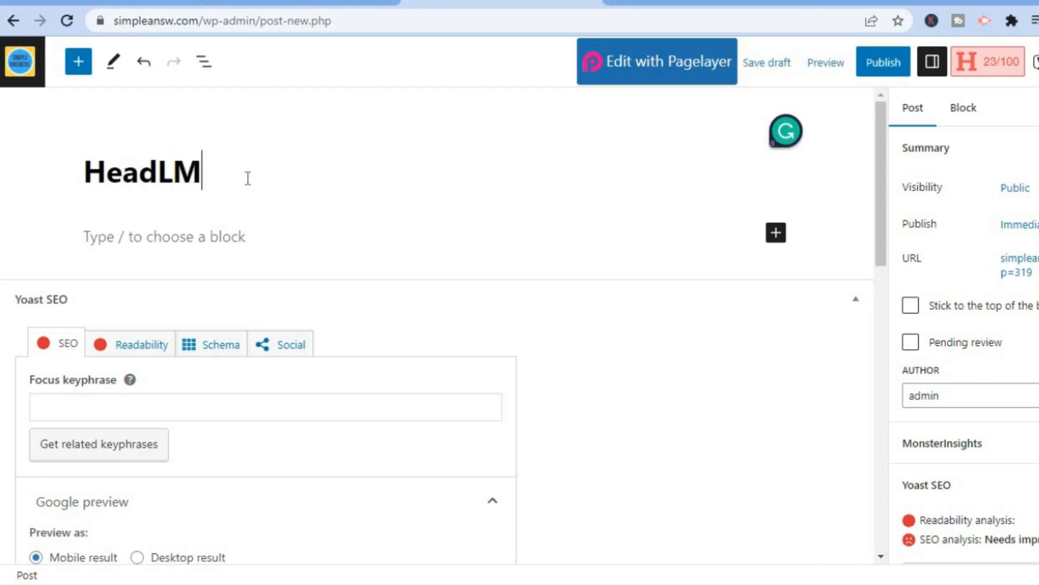
pyautogui.press('BackSpace')
pyautogui.write('amp')
pyautogui.press('Return')
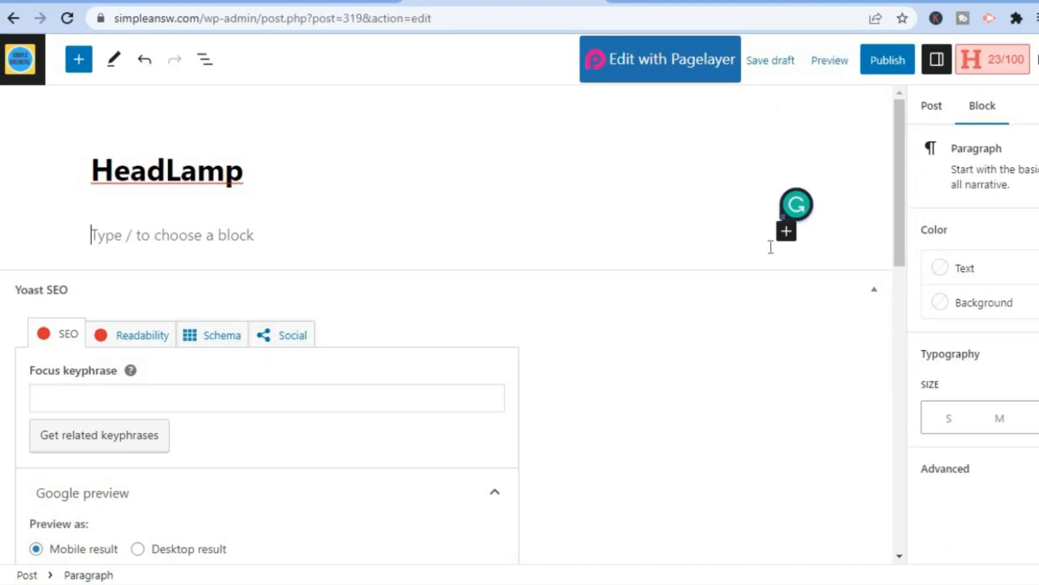
# - Add a Custom HTML block to the HeadLamp post and paste the copied Buy Button code into it
pyautogui.click(787, 238)
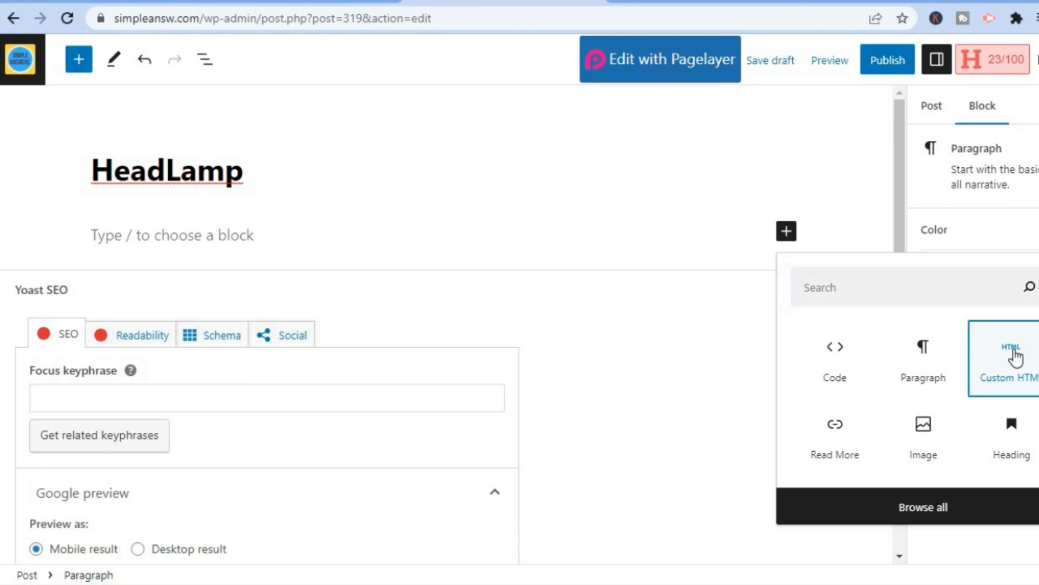
pyautogui.click(1012, 355)
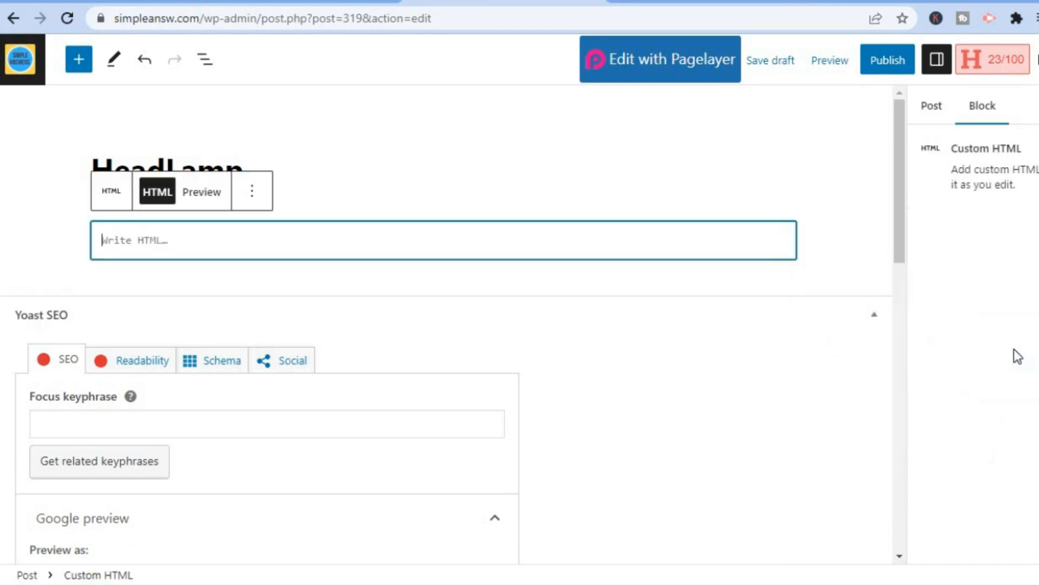
pyautogui.rightClick(318, 247)
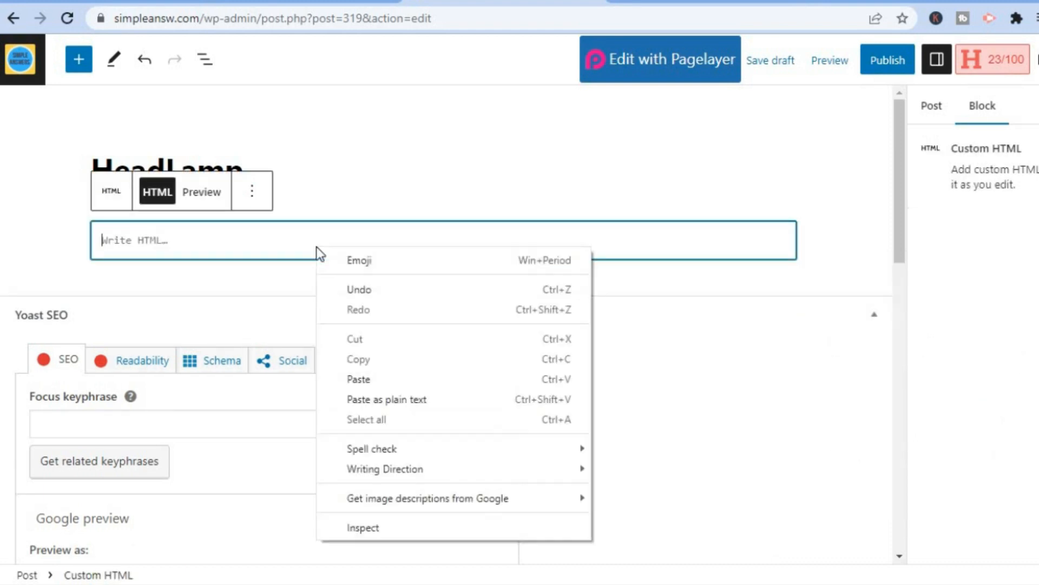
pyautogui.click(369, 379)
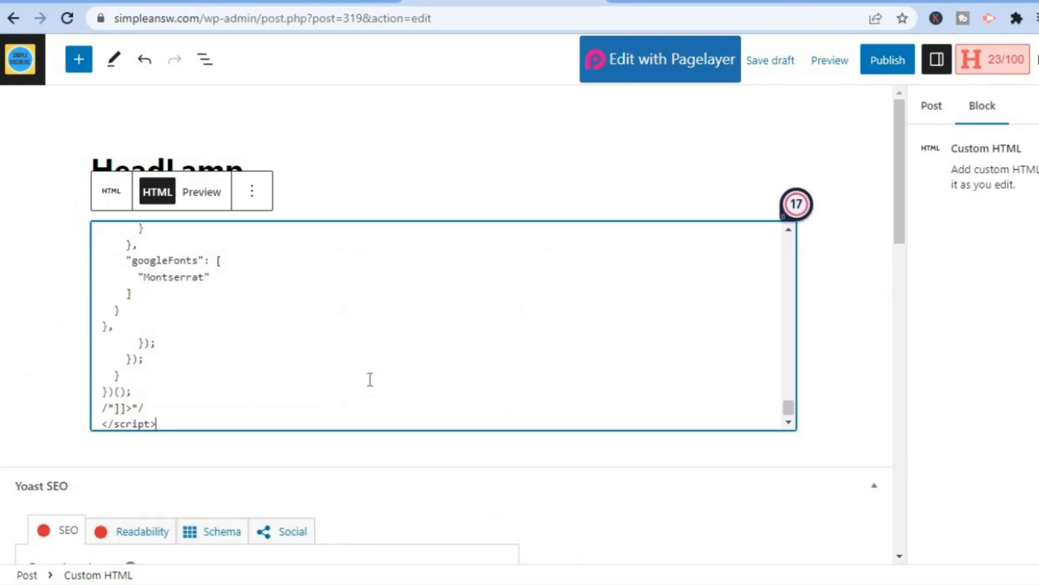
# - Preview the Custom HTML block, check the whole post's preview in a new tab, and return to the post editor
pyautogui.click(200, 193)
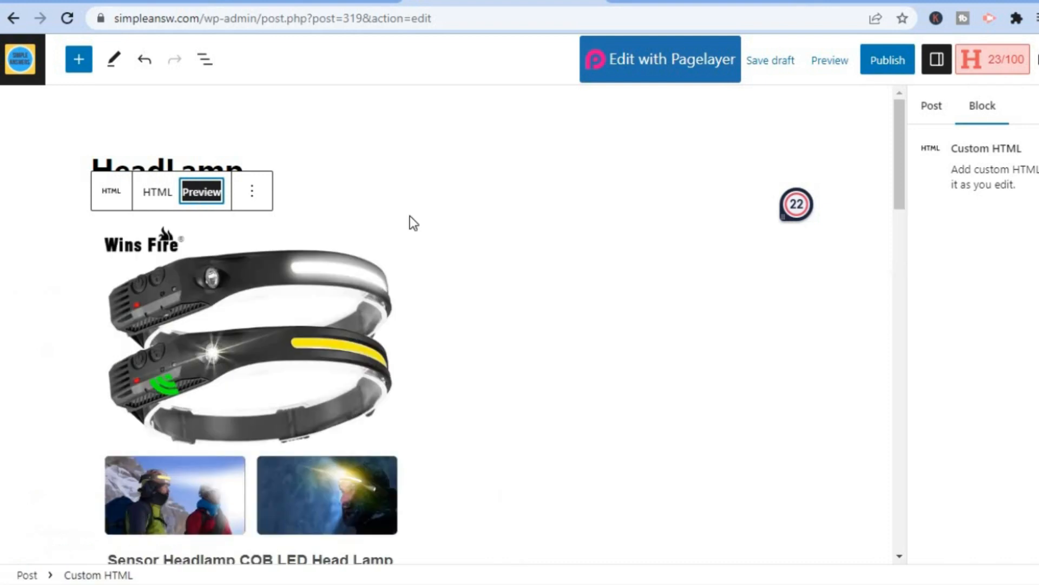
pyautogui.moveTo(899, 152); pyautogui.dragTo(913, 225)
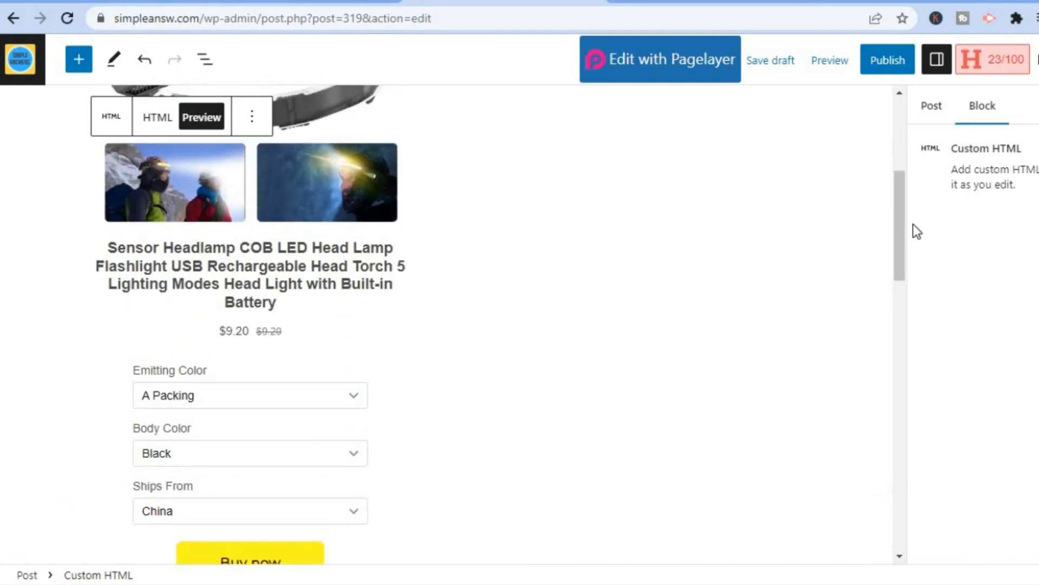
pyautogui.click(827, 68)
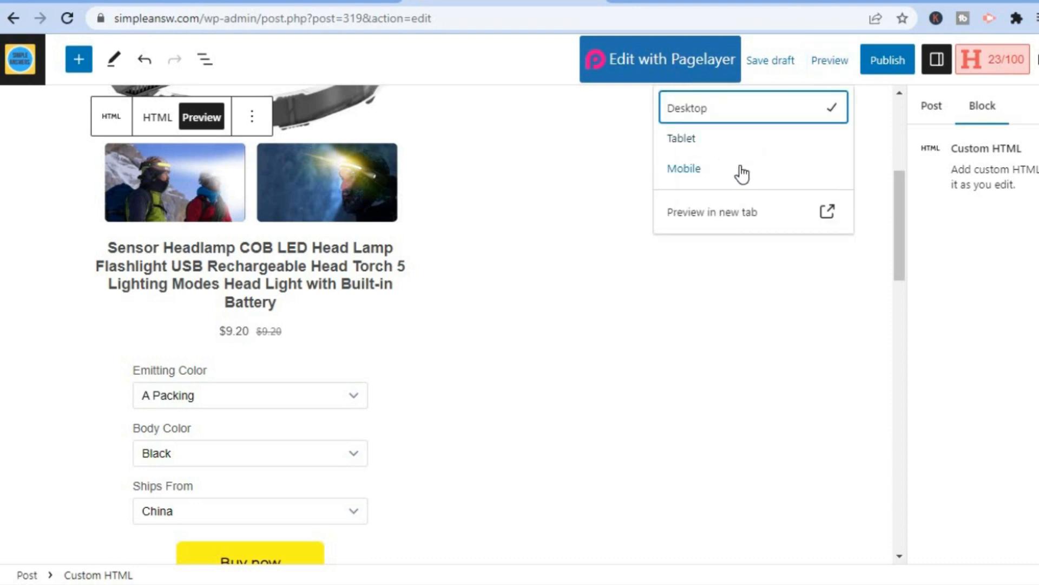
pyautogui.click(740, 222)
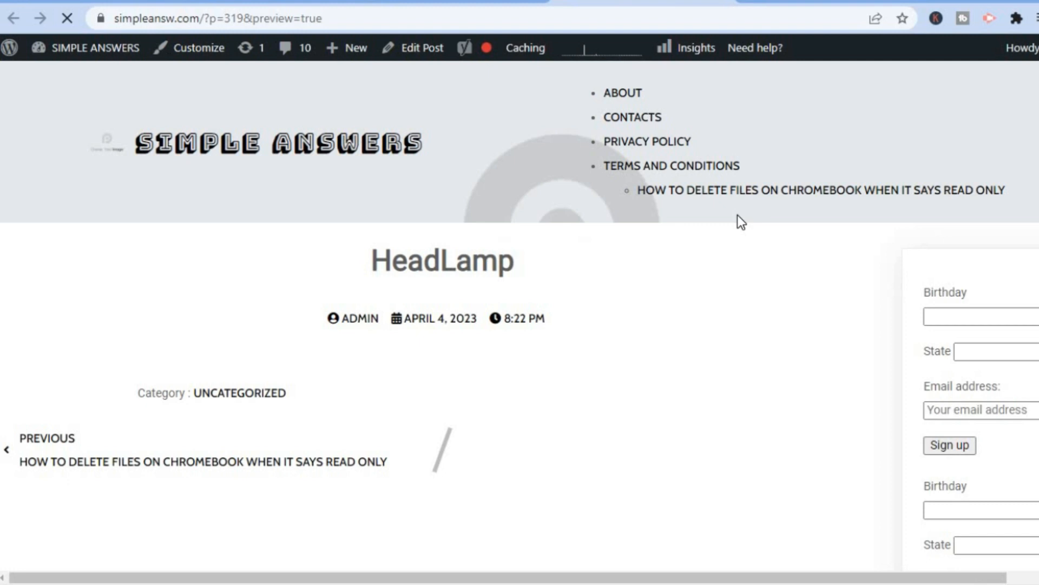
pyautogui.scroll(-10, 520, 316)
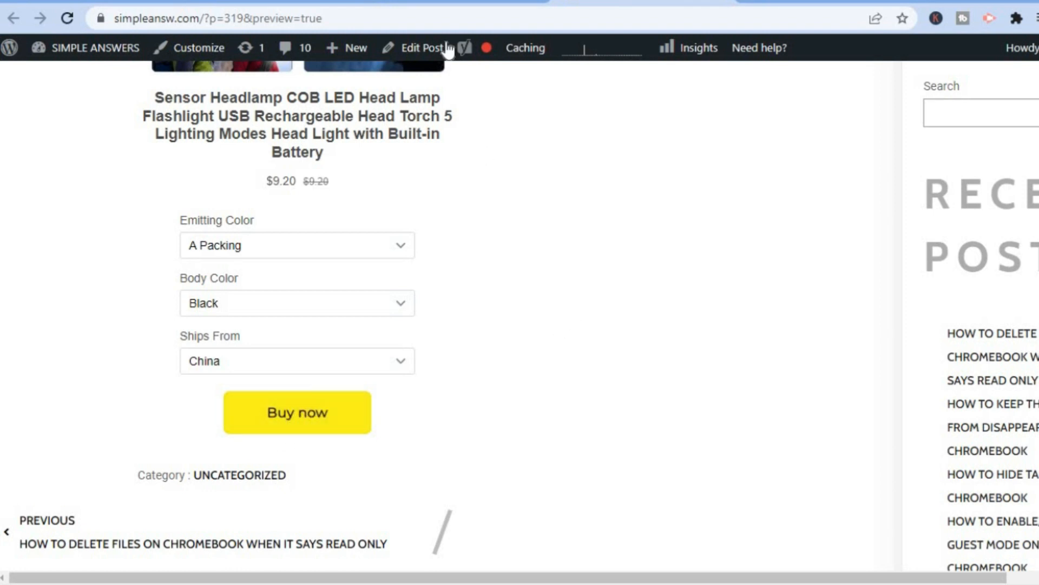
pyautogui.click(453, 1)
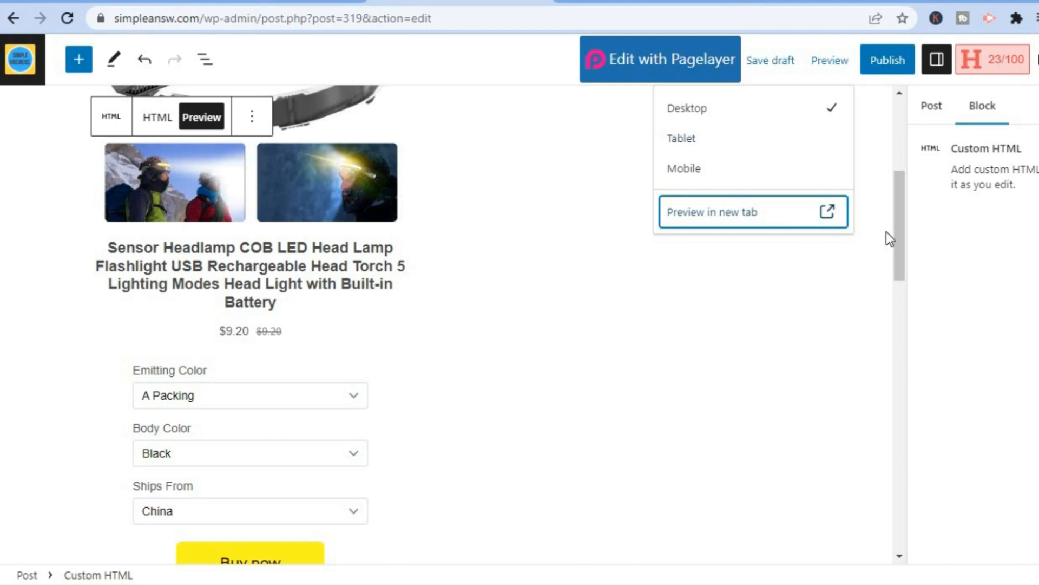
pyautogui.moveTo(900, 206); pyautogui.dragTo(899, 135)
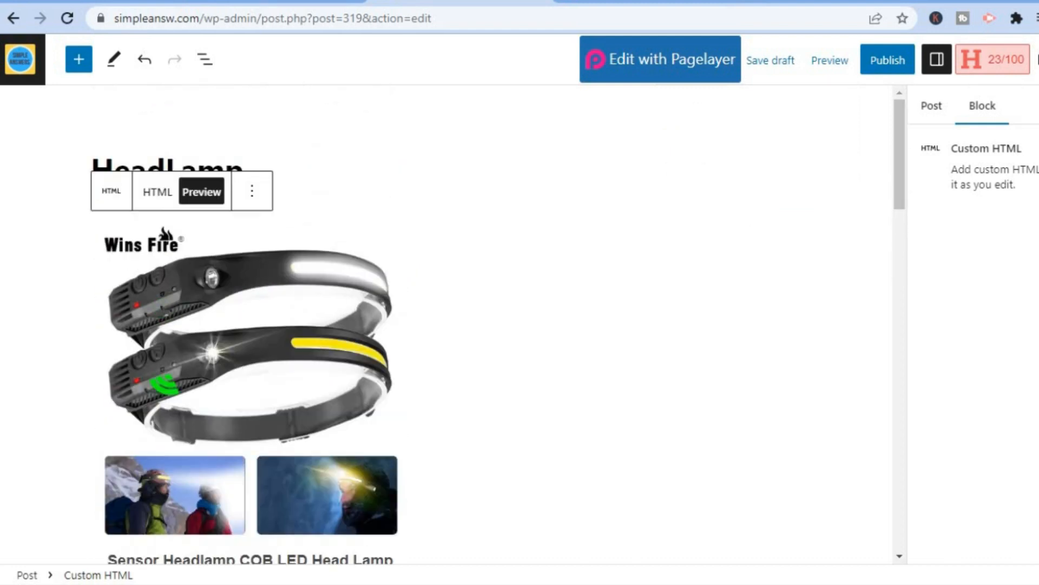
# - Hide the post editor's settings sidebar, leave the post, and open the site's Widgets page to review the Sidebar area
pyautogui.click(937, 59)
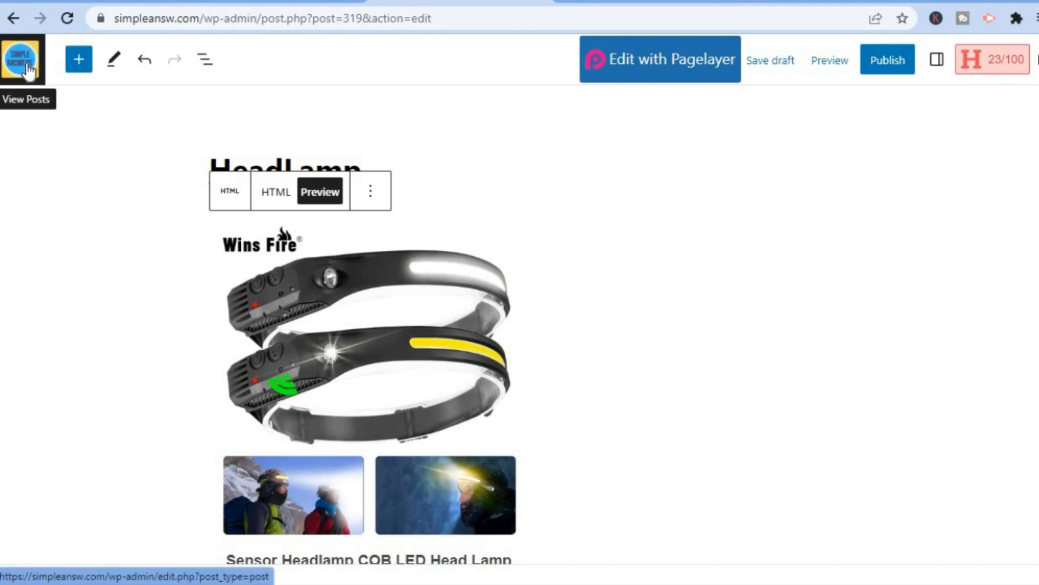
pyautogui.click(13, 20)
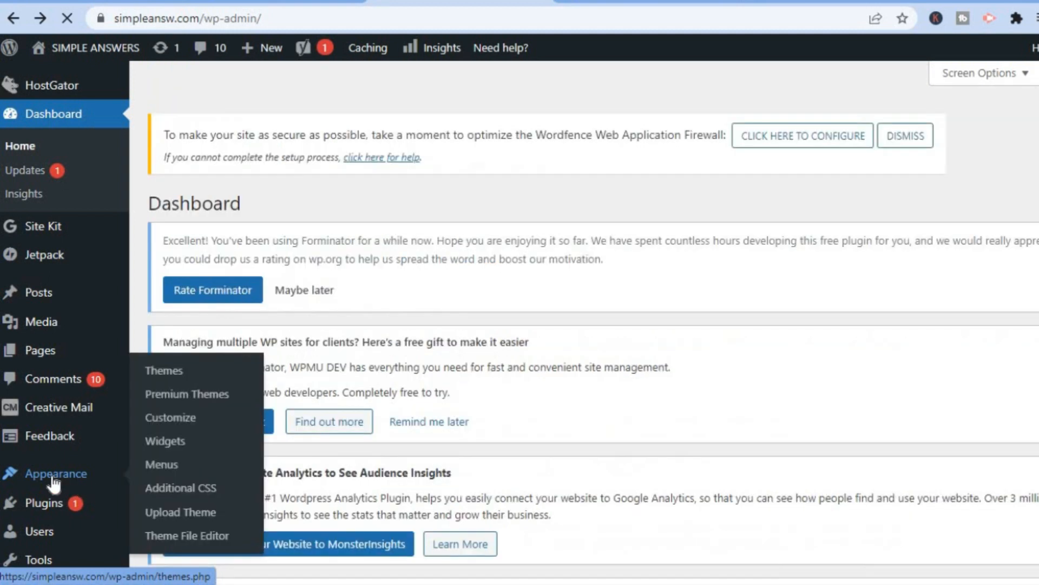
pyautogui.click(53, 482)
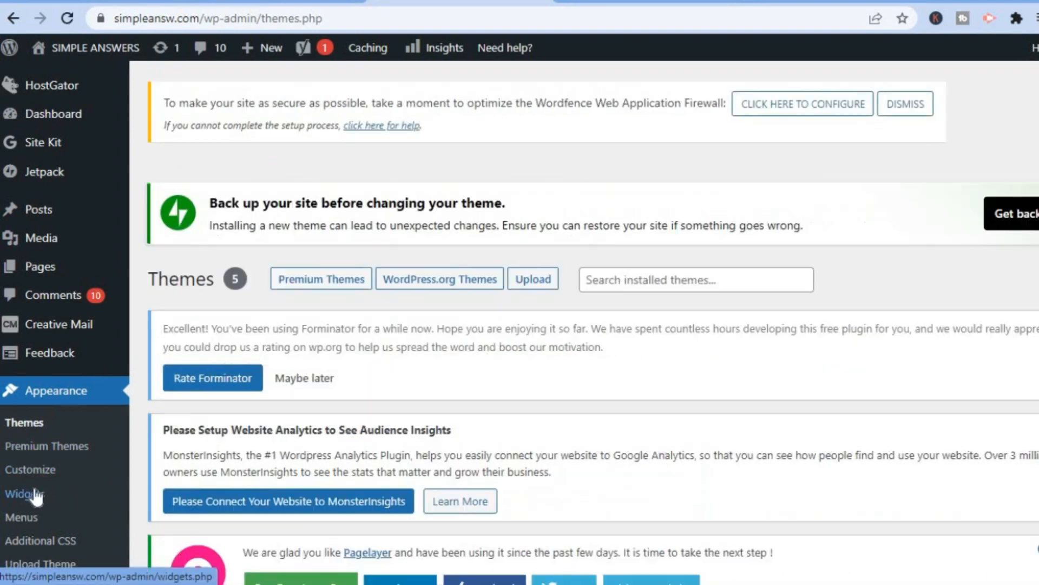
pyautogui.click(35, 496)
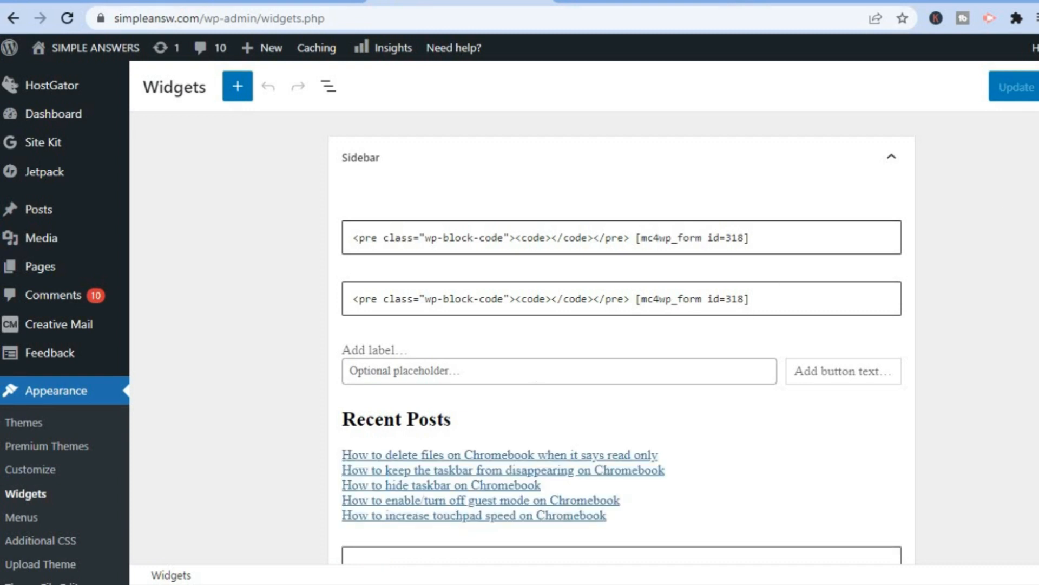
pyautogui.scroll(-3, 622, 336)
pyautogui.scroll(3, 622, 336)
# - Insert a Custom HTML block as the first widget in the Sidebar area
pyautogui.click(235, 95)
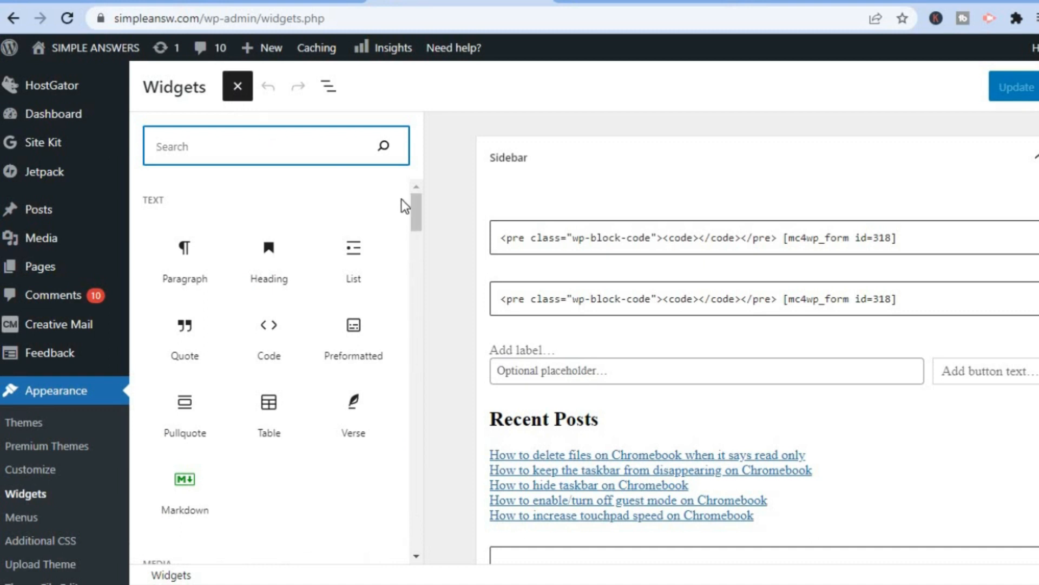
pyautogui.moveTo(417, 213); pyautogui.dragTo(414, 275)
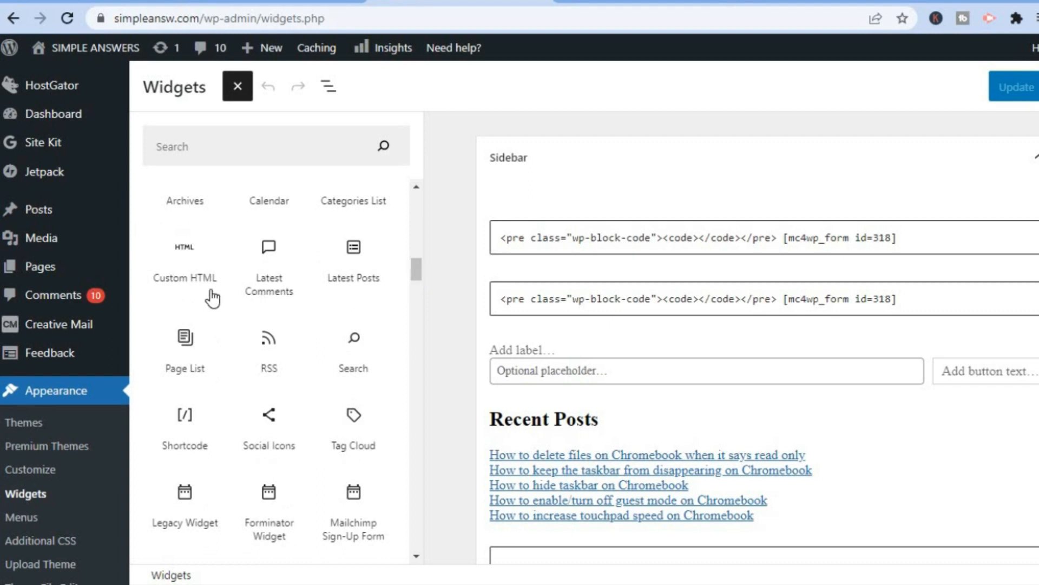
pyautogui.click(187, 277)
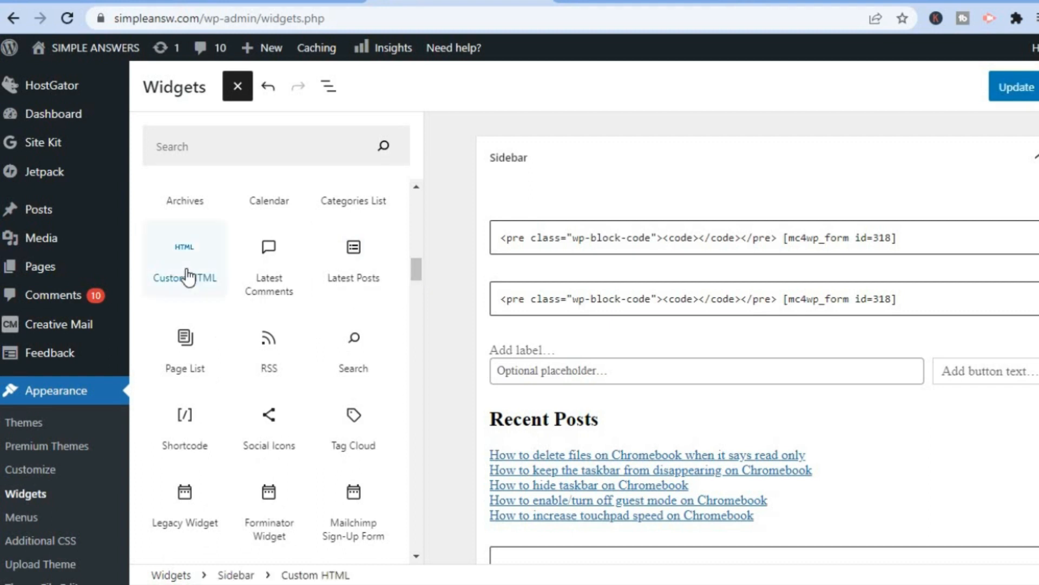
pyautogui.moveTo(186, 277); pyautogui.dragTo(554, 226)
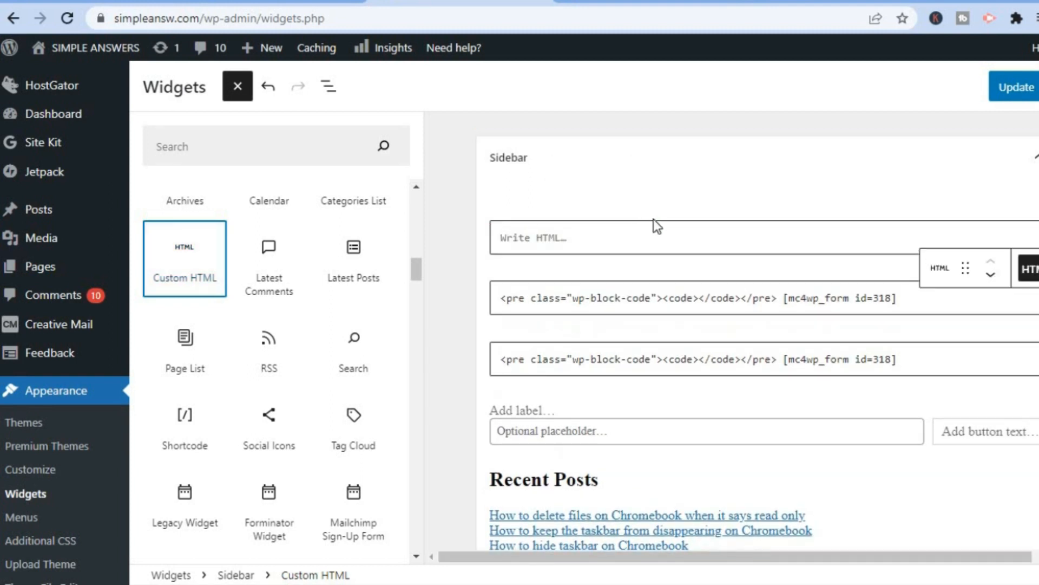
# - Paste the Buy Button code into the Sidebar's new Custom HTML block, preview it, and save the widgets
pyautogui.rightClick(716, 234)
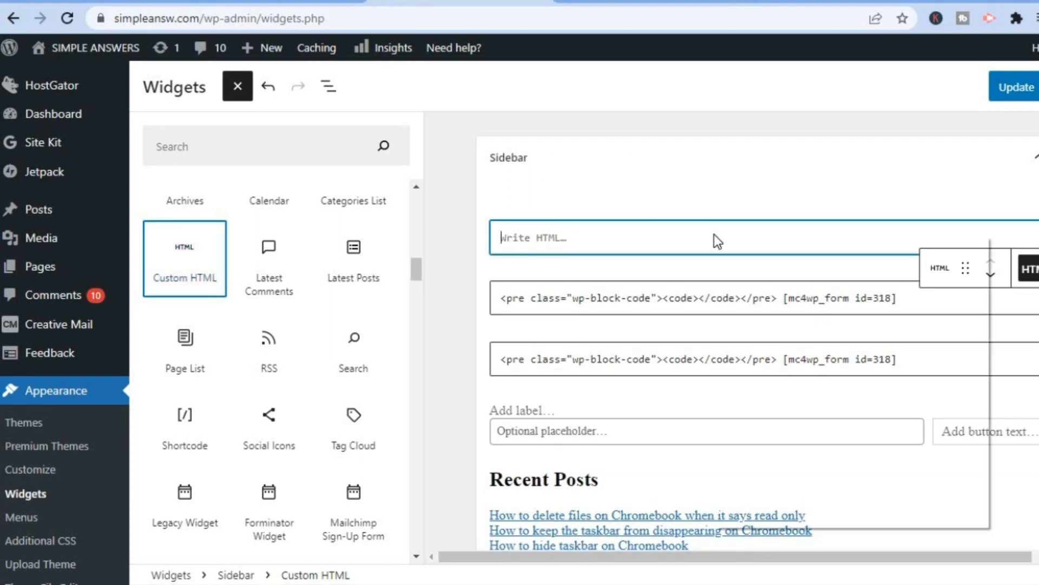
pyautogui.click(771, 368)
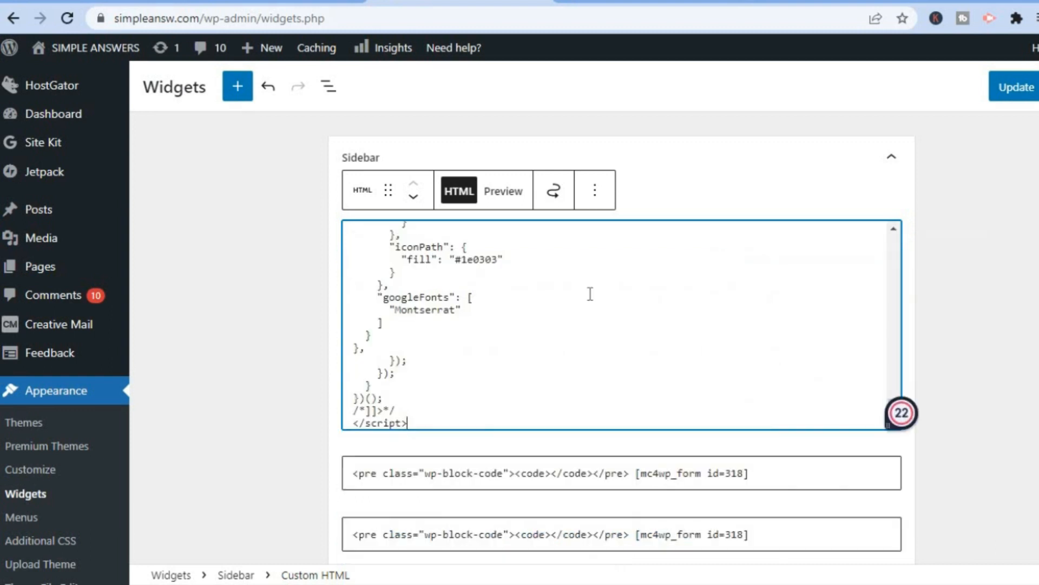
pyautogui.click(502, 205)
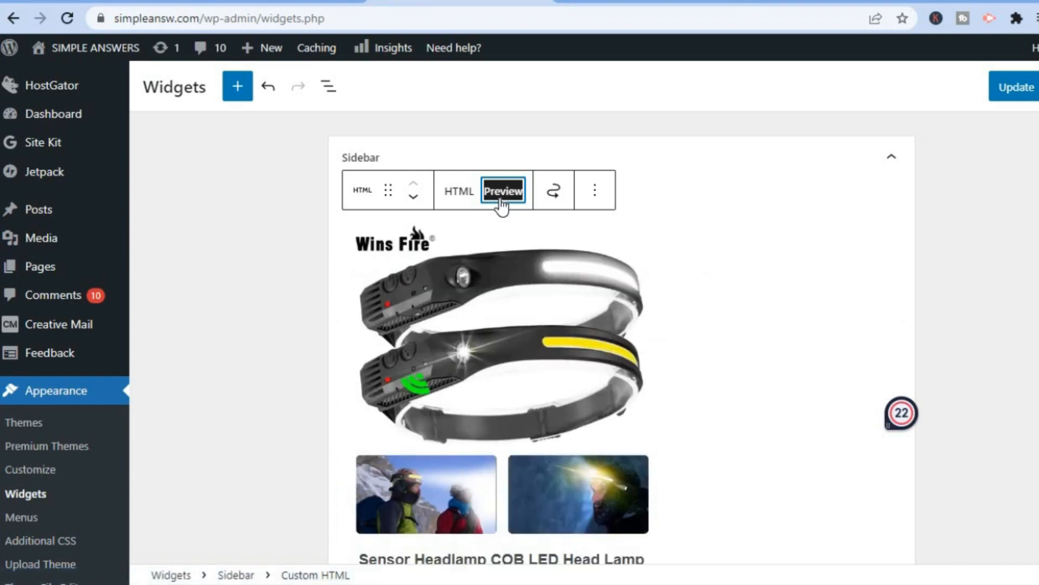
pyautogui.click(1018, 89)
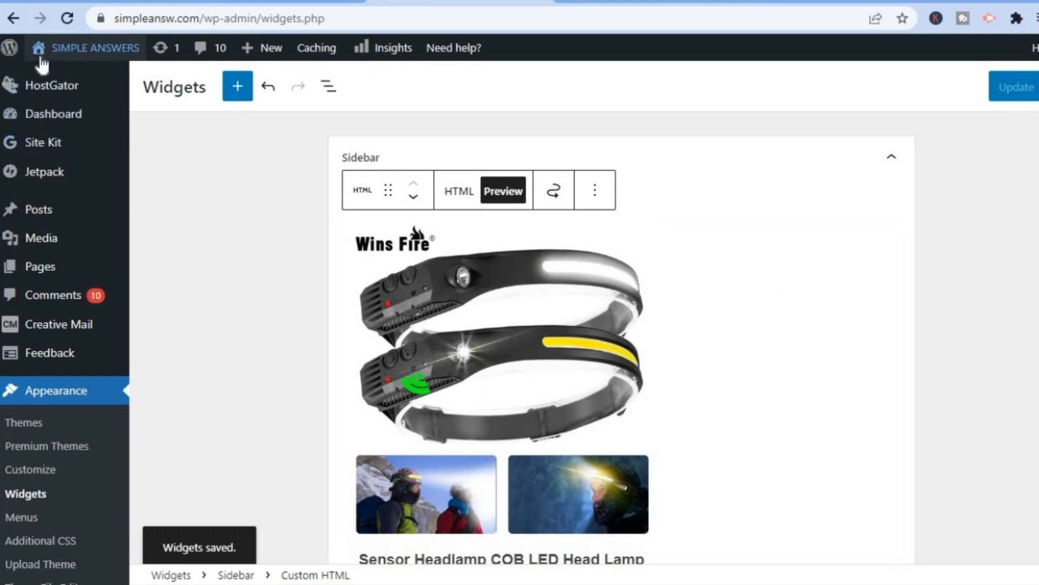
# - Visit the live site and open the post about keeping the taskbar from disappearing on Chromebook to check its sidebar
pyautogui.moveTo(40, 49)
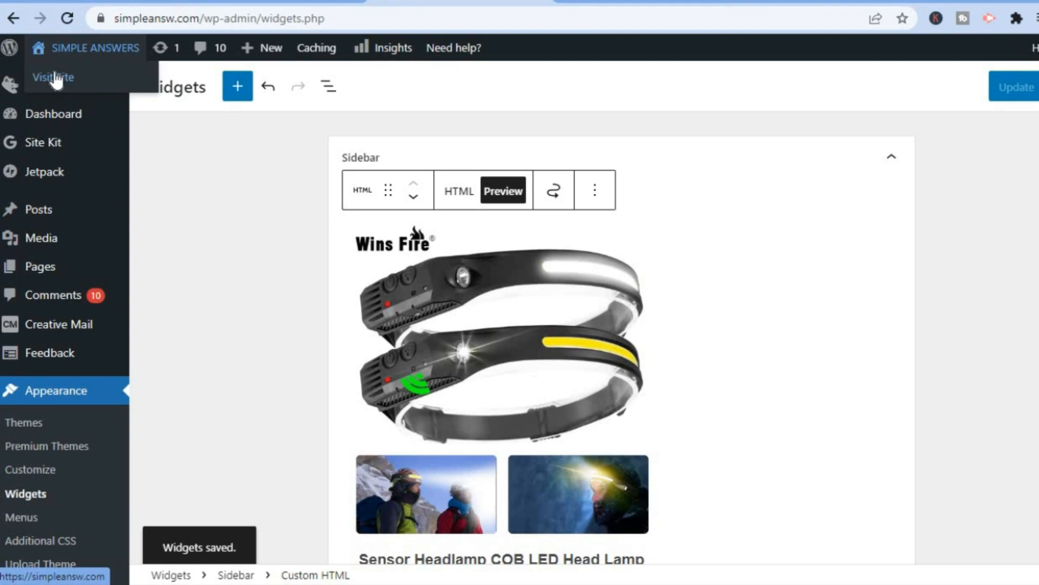
pyautogui.click(55, 79)
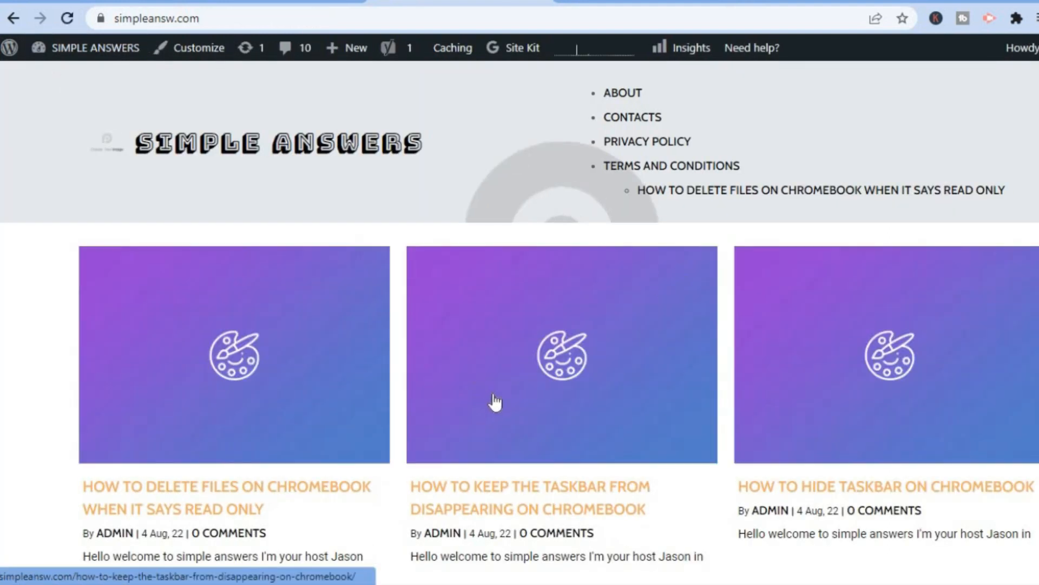
pyautogui.click(495, 403)
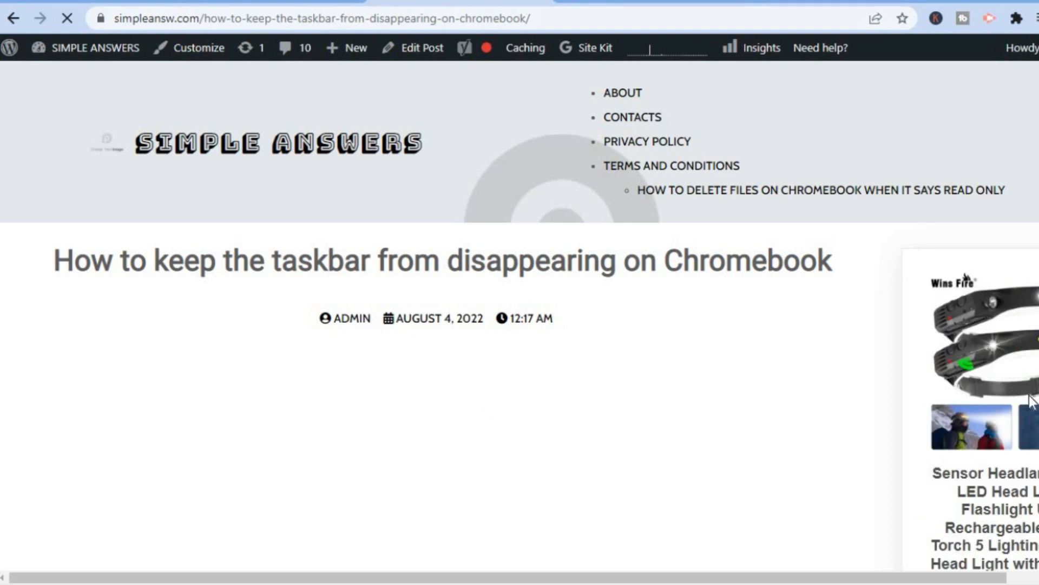
pyautogui.scroll(-5, 966, 277)
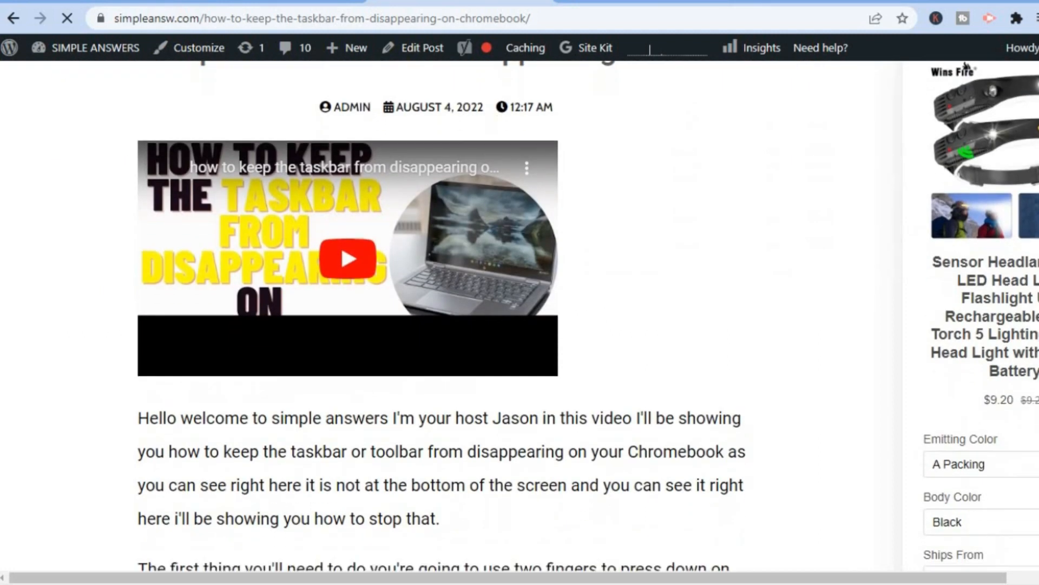
pyautogui.scroll(5, 520, 314)
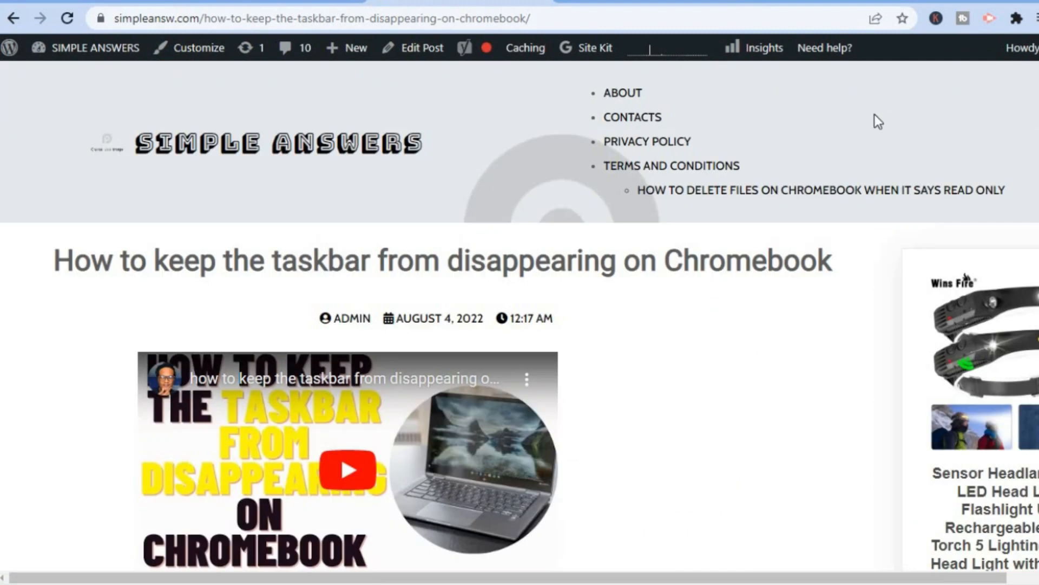
# - Switch to the Portfolio site in Google Sites and start a web embed for the empty section above Selected work
pyautogui.click(804, 4)
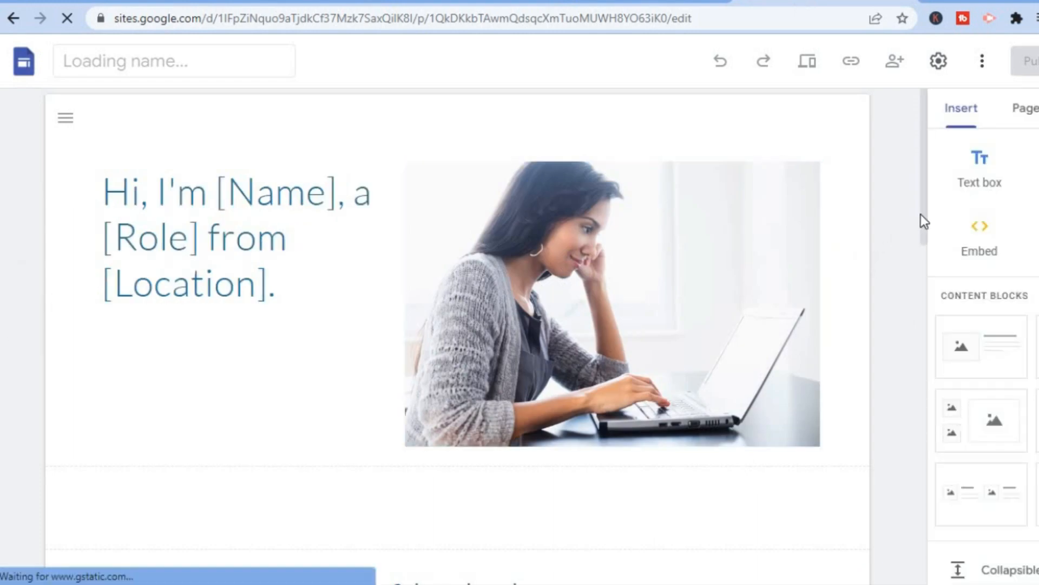
pyautogui.scroll(-2, 921, 246)
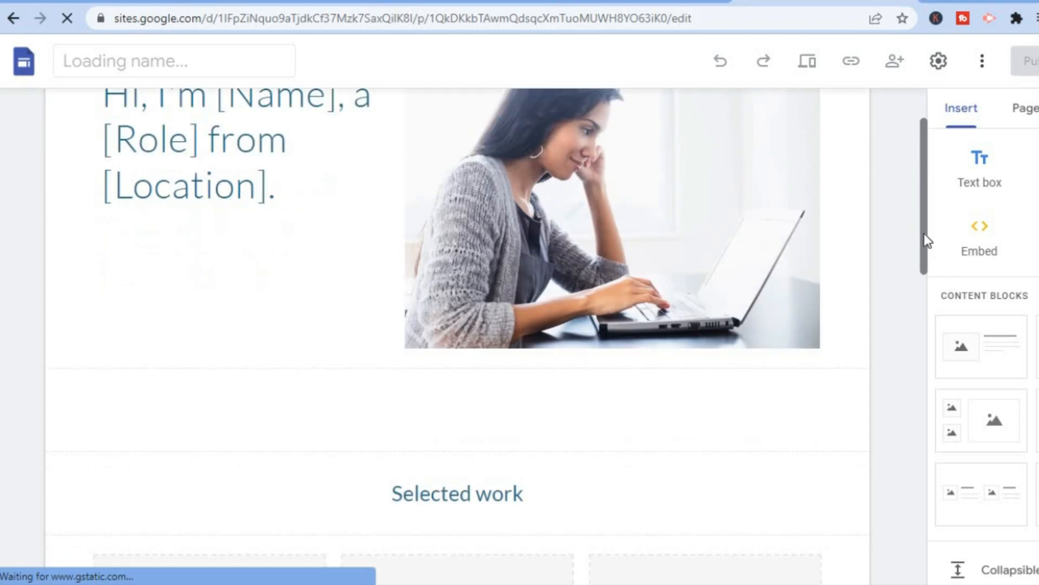
pyautogui.scroll(-1, 926, 249)
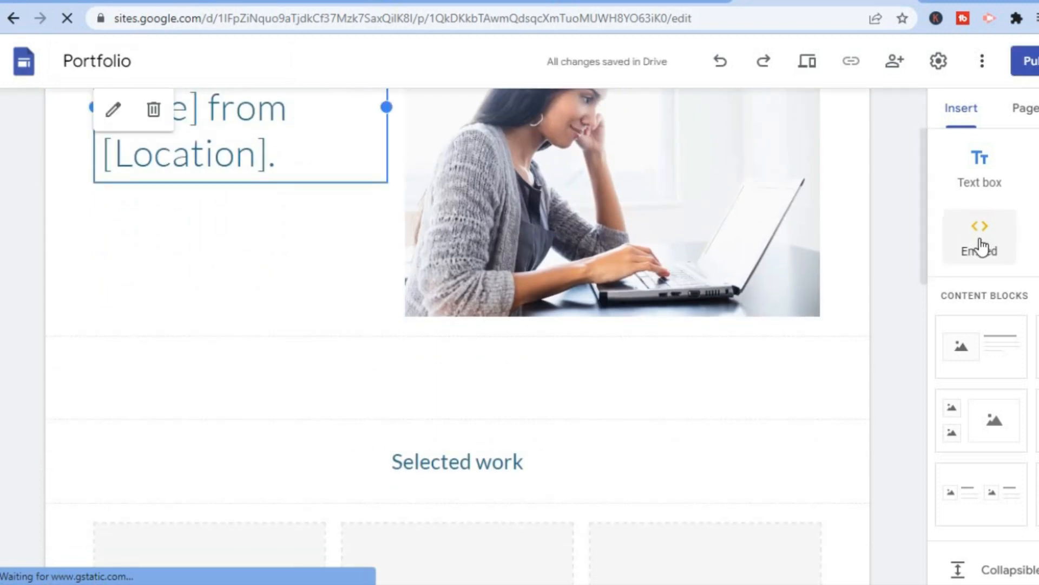
pyautogui.moveTo(981, 242); pyautogui.dragTo(403, 362)
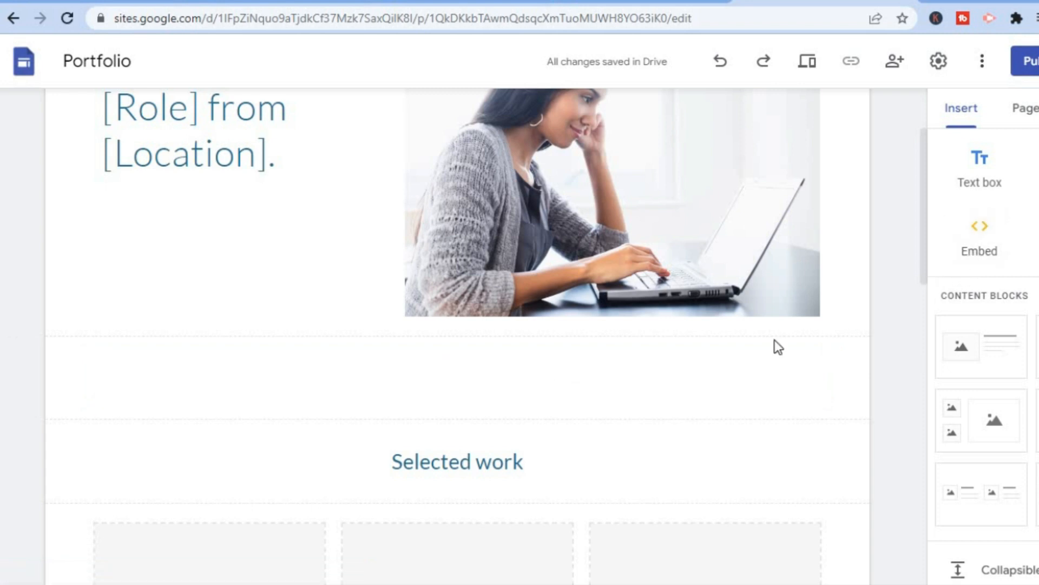
pyautogui.click(541, 384)
pyautogui.click(970, 238)
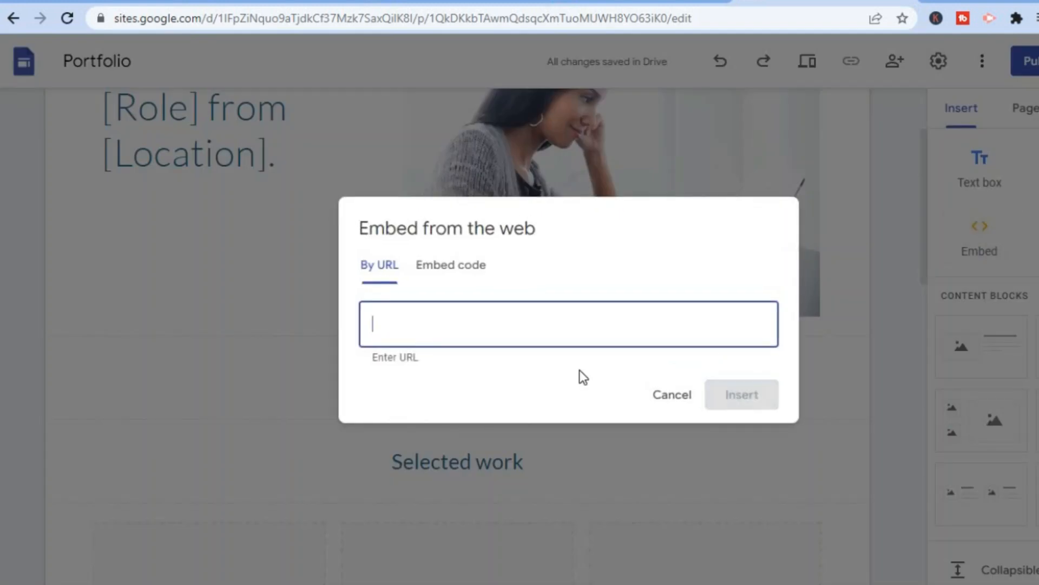
# - Paste the Buy Button code as embed code, preview it, and insert it into the page
pyautogui.click(451, 265)
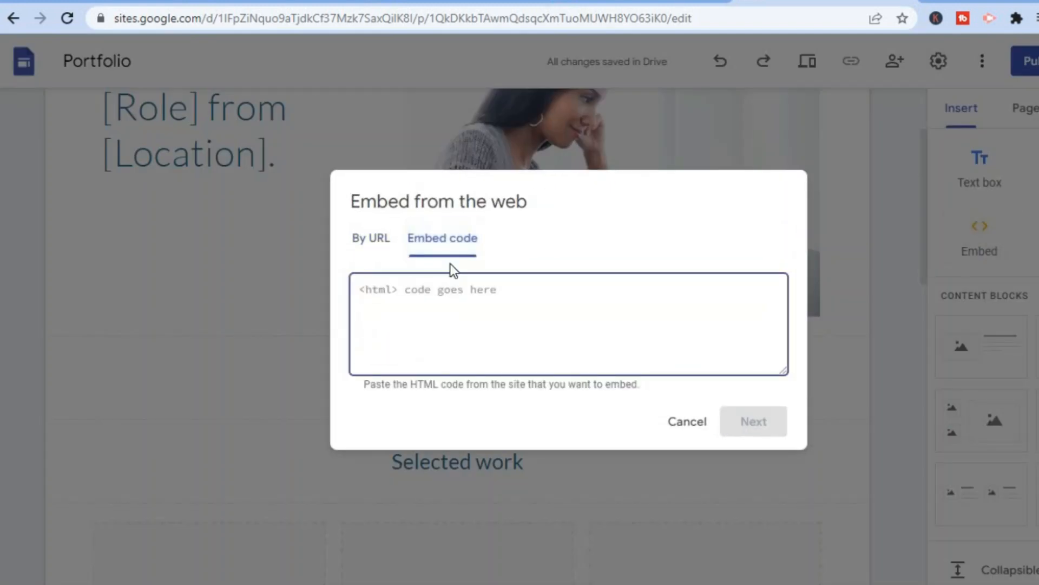
pyautogui.rightClick(405, 306)
pyautogui.click(474, 145)
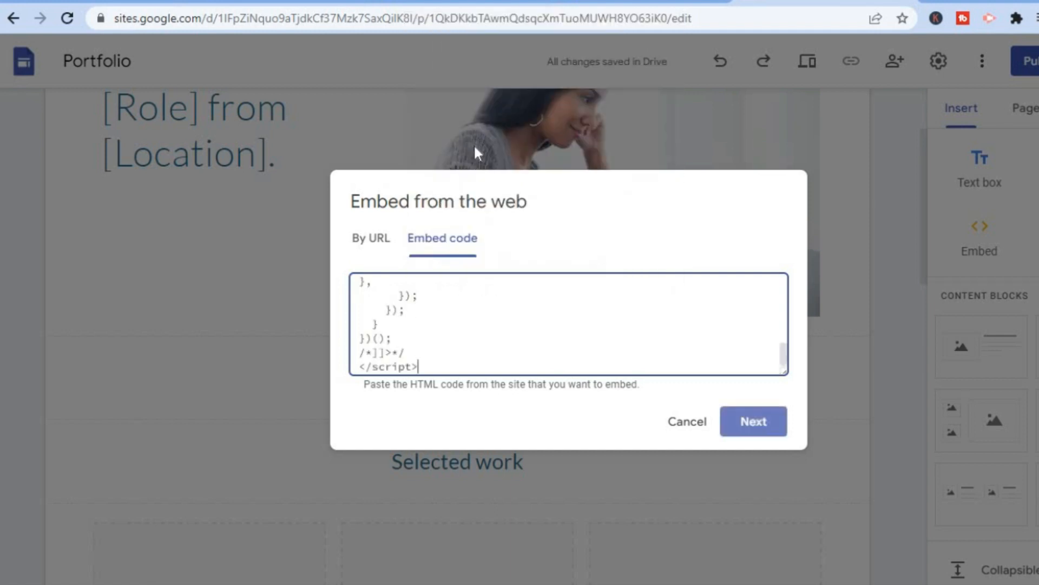
pyautogui.click(764, 416)
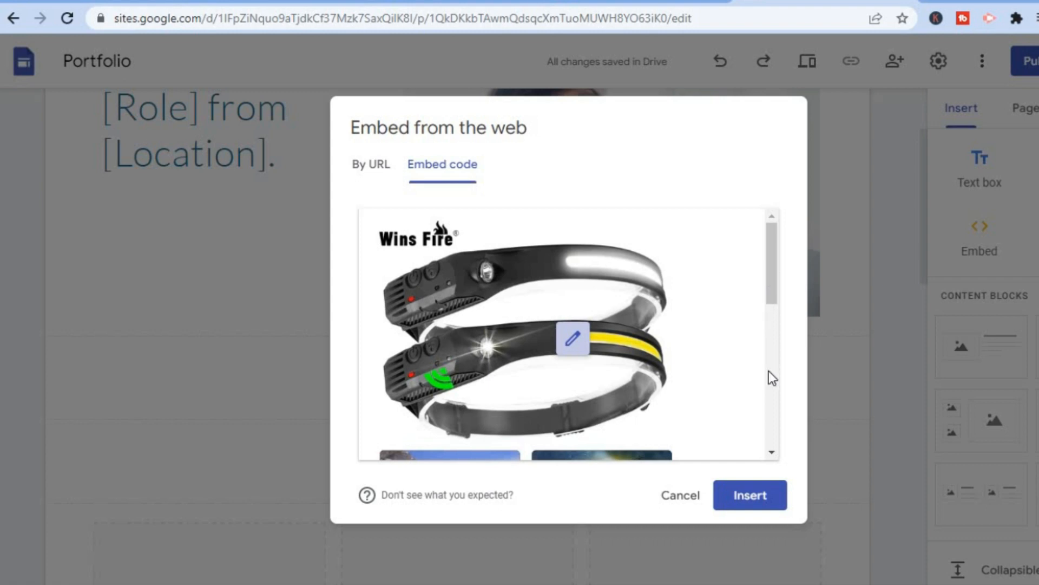
pyautogui.click(756, 503)
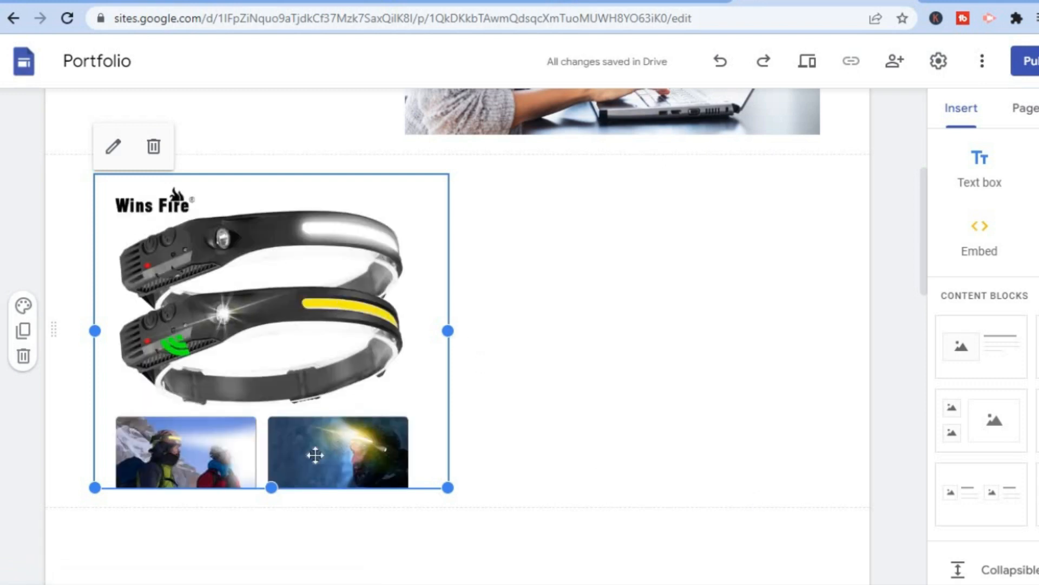
# - Extend the embedded headlamp block's lower edge in several stages to make room for the full product content
pyautogui.moveTo(271, 487); pyautogui.dragTo(275, 551)
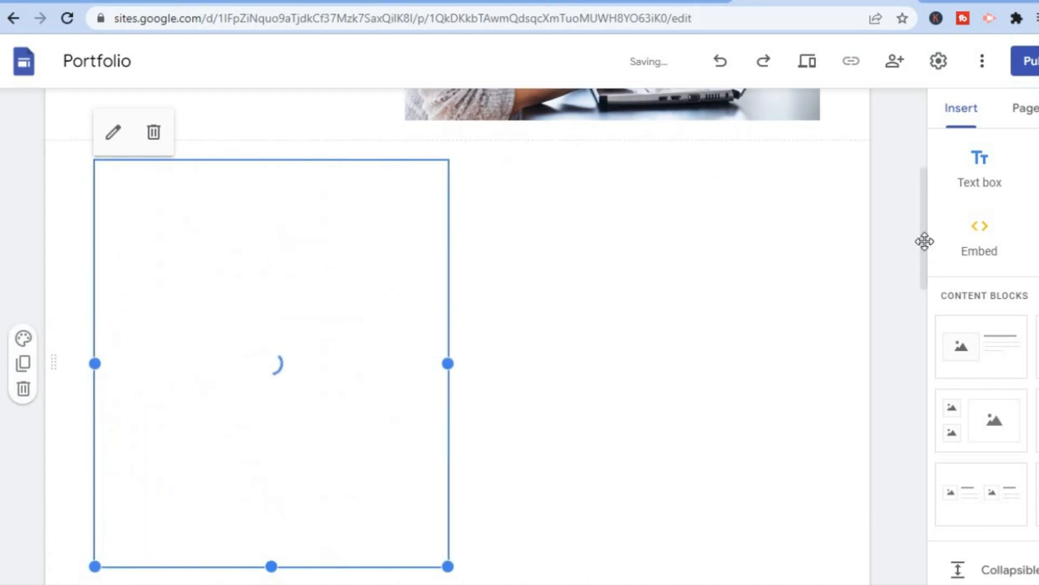
pyautogui.moveTo(925, 245); pyautogui.dragTo(925, 278)
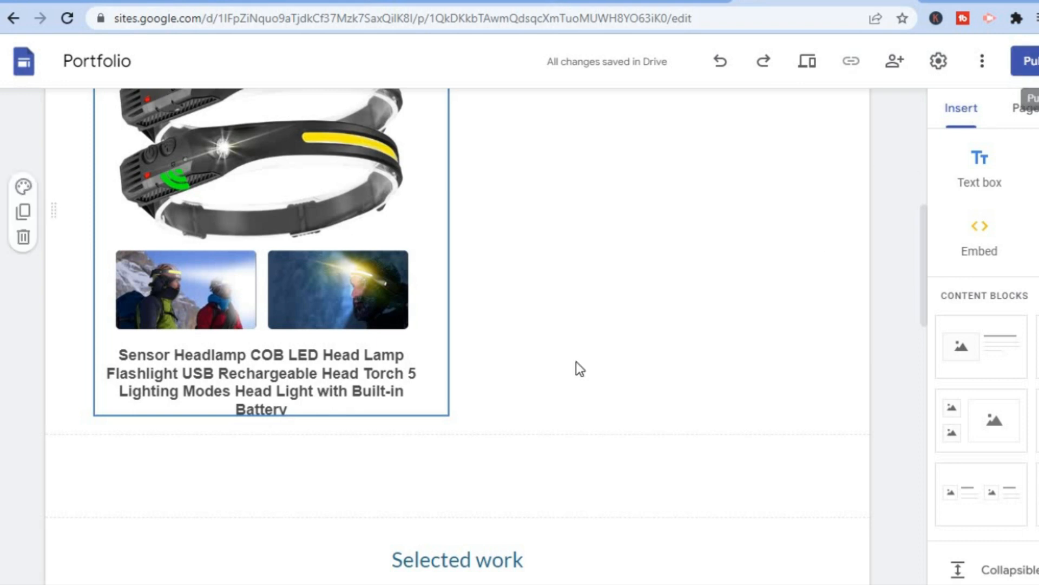
pyautogui.click(423, 407)
pyautogui.moveTo(267, 467)
pyautogui.mouseDown()
pyautogui.moveTo(266, 533)
pyautogui.moveTo(281, 421)
pyautogui.moveTo(271, 418)
pyautogui.moveTo(273, 455)
pyautogui.mouseUp()
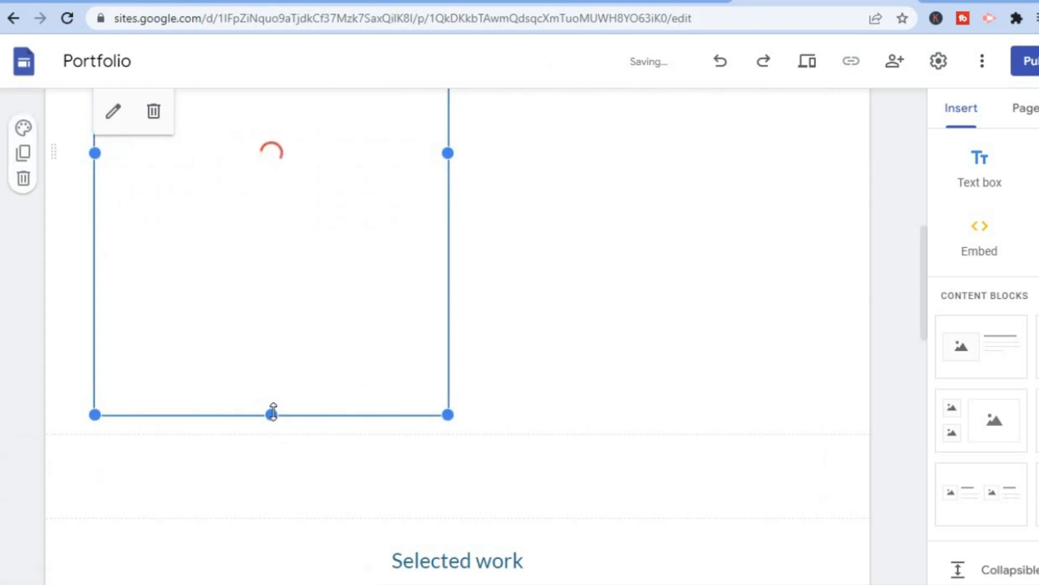
pyautogui.moveTo(273, 417); pyautogui.dragTo(278, 466)
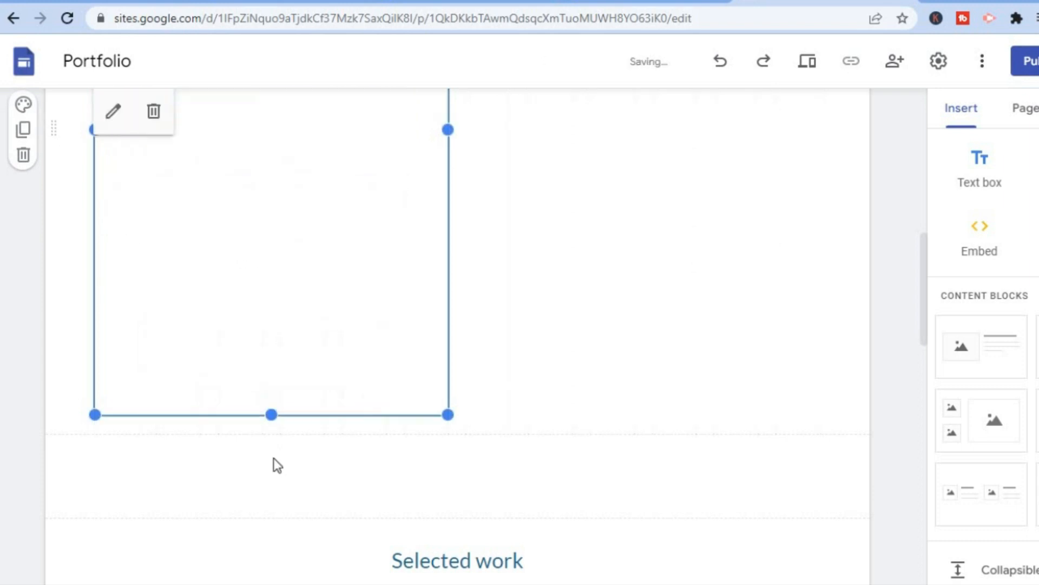
pyautogui.moveTo(271, 416); pyautogui.dragTo(273, 456)
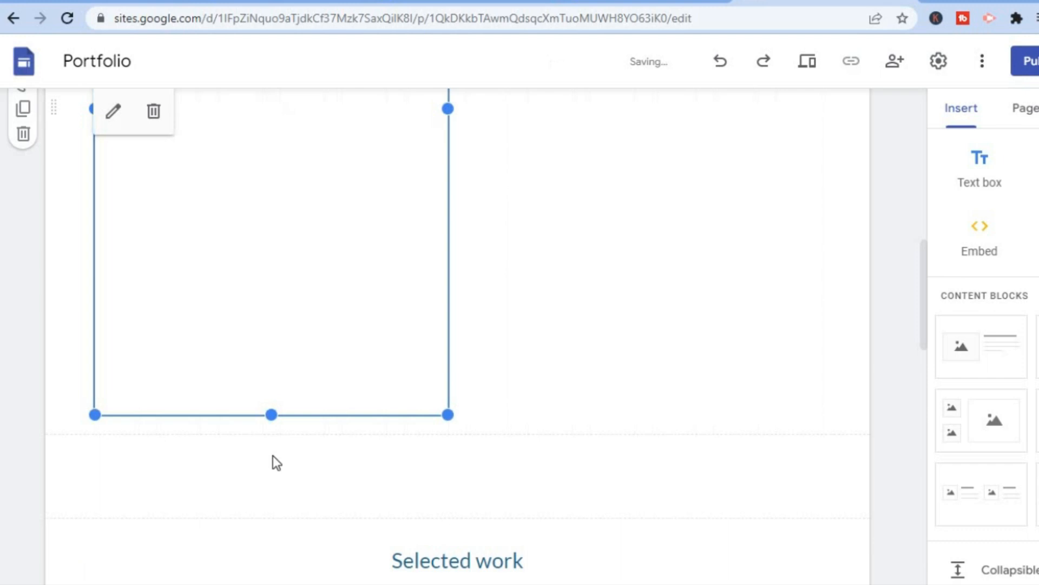